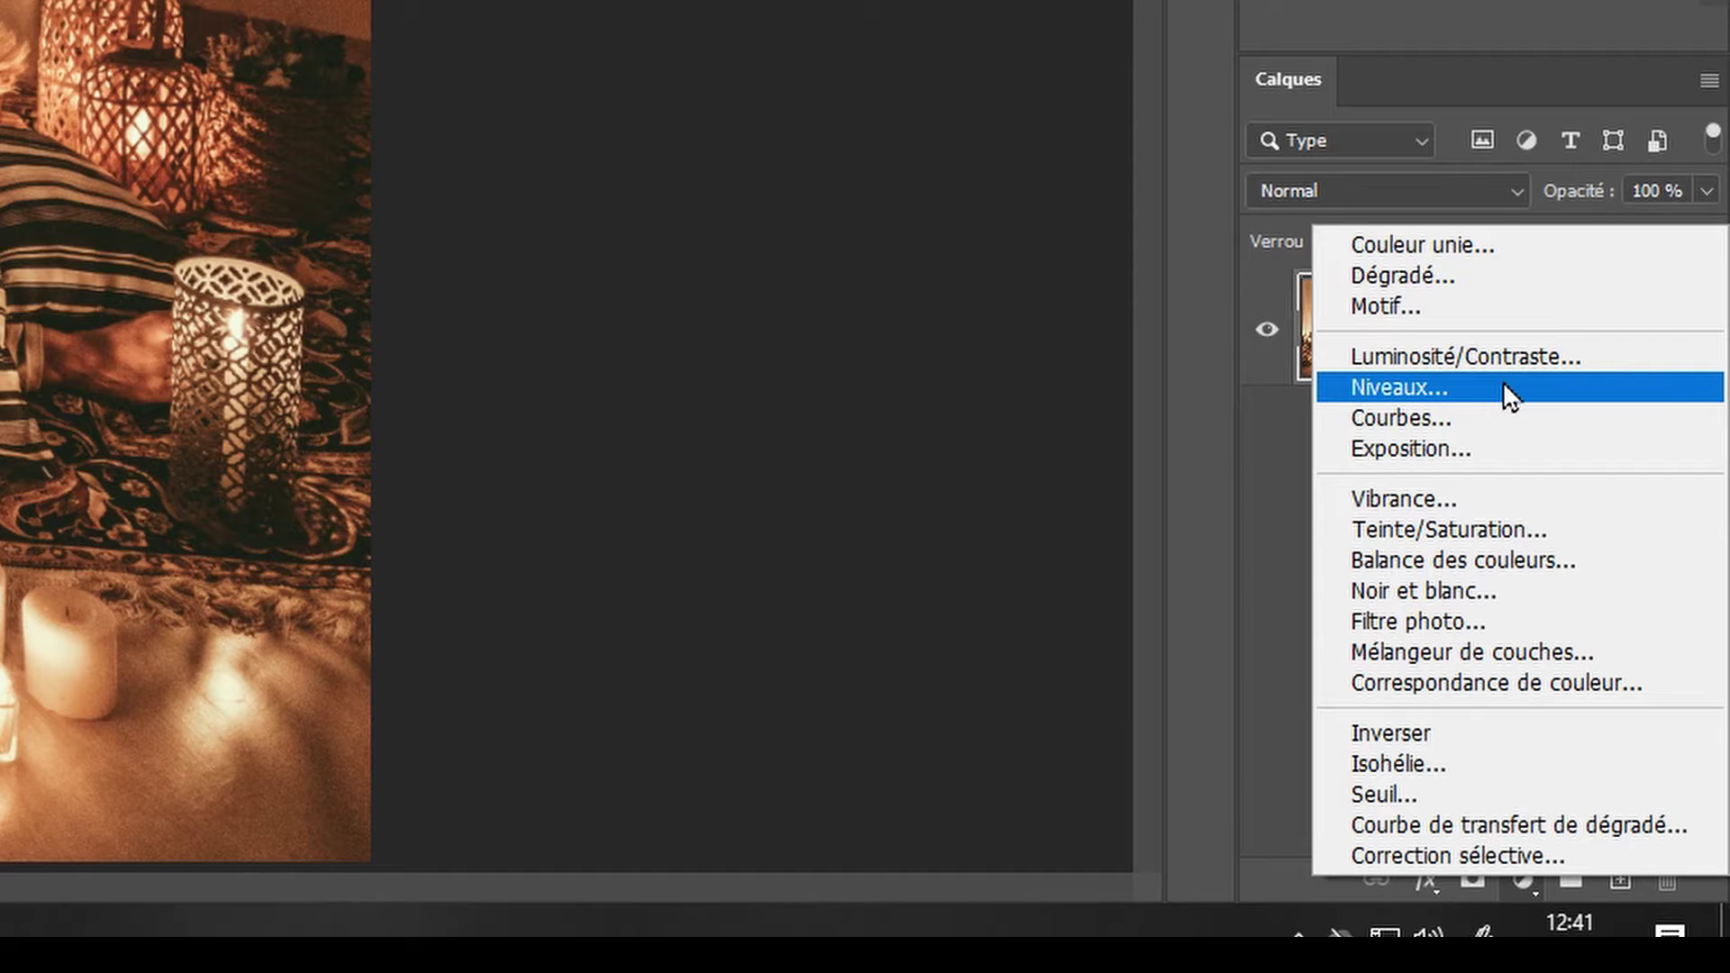
Step: Add a Levels adjustment layer above the photo and lower its white output level to 88
left_click(1492, 389)
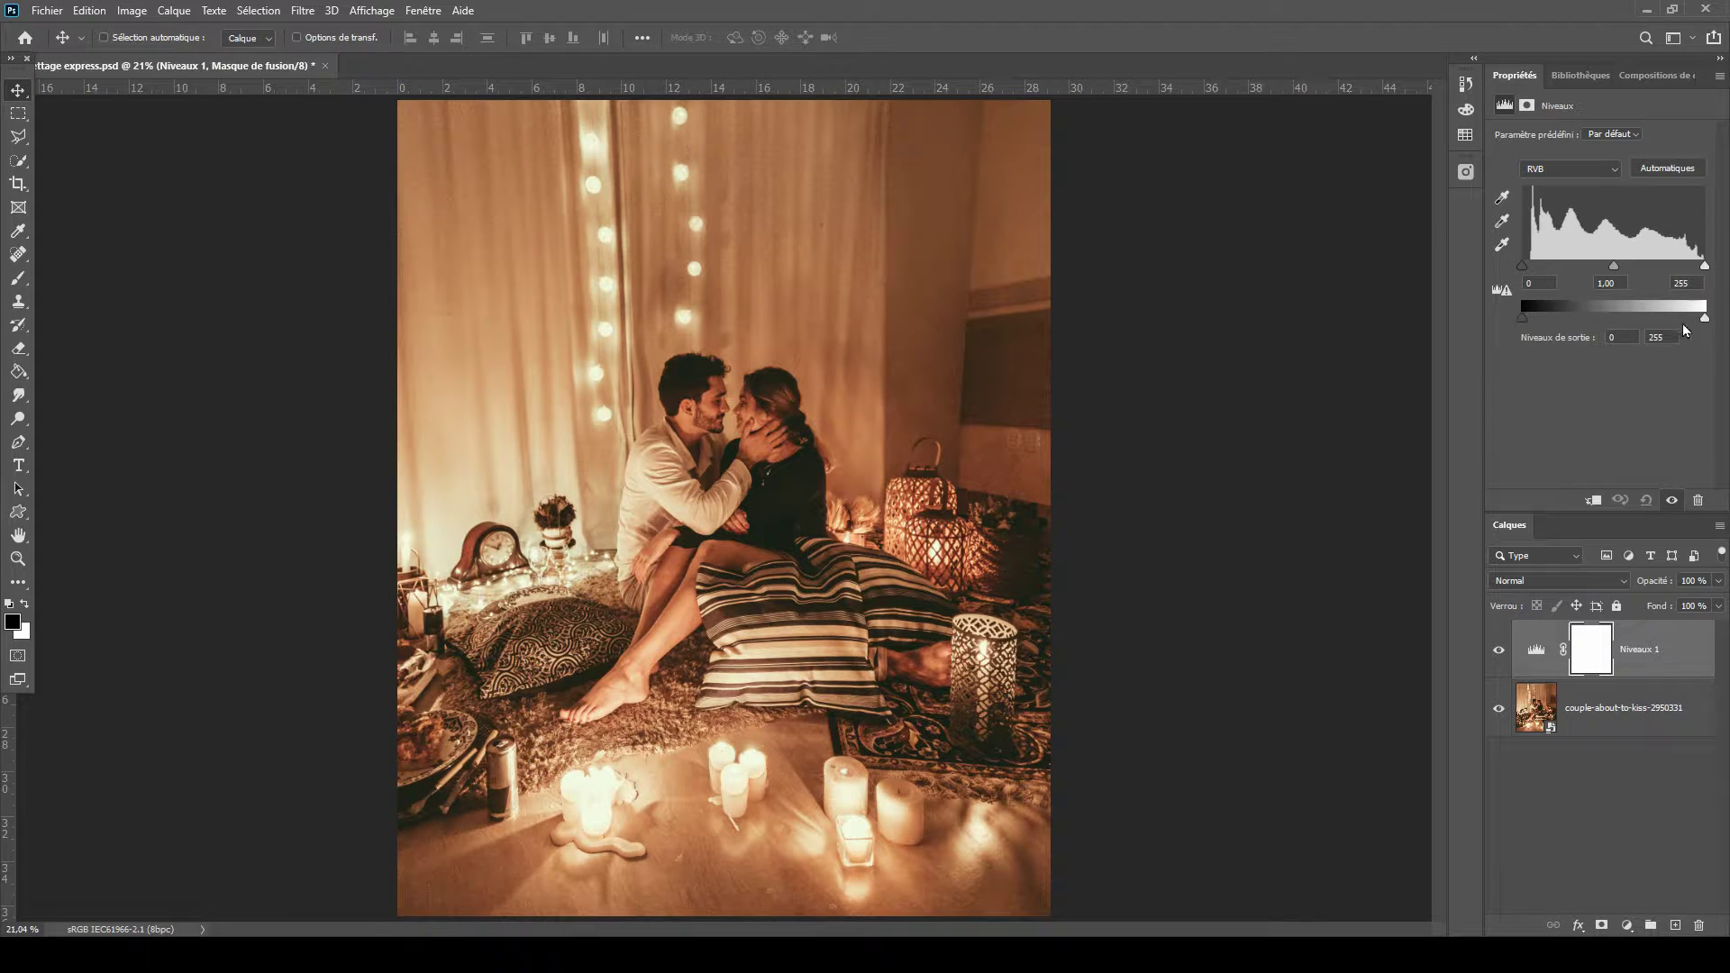
left_click_drag(1704, 317, 1704, 317)
left_click_drag(1678, 515, 1457, 524)
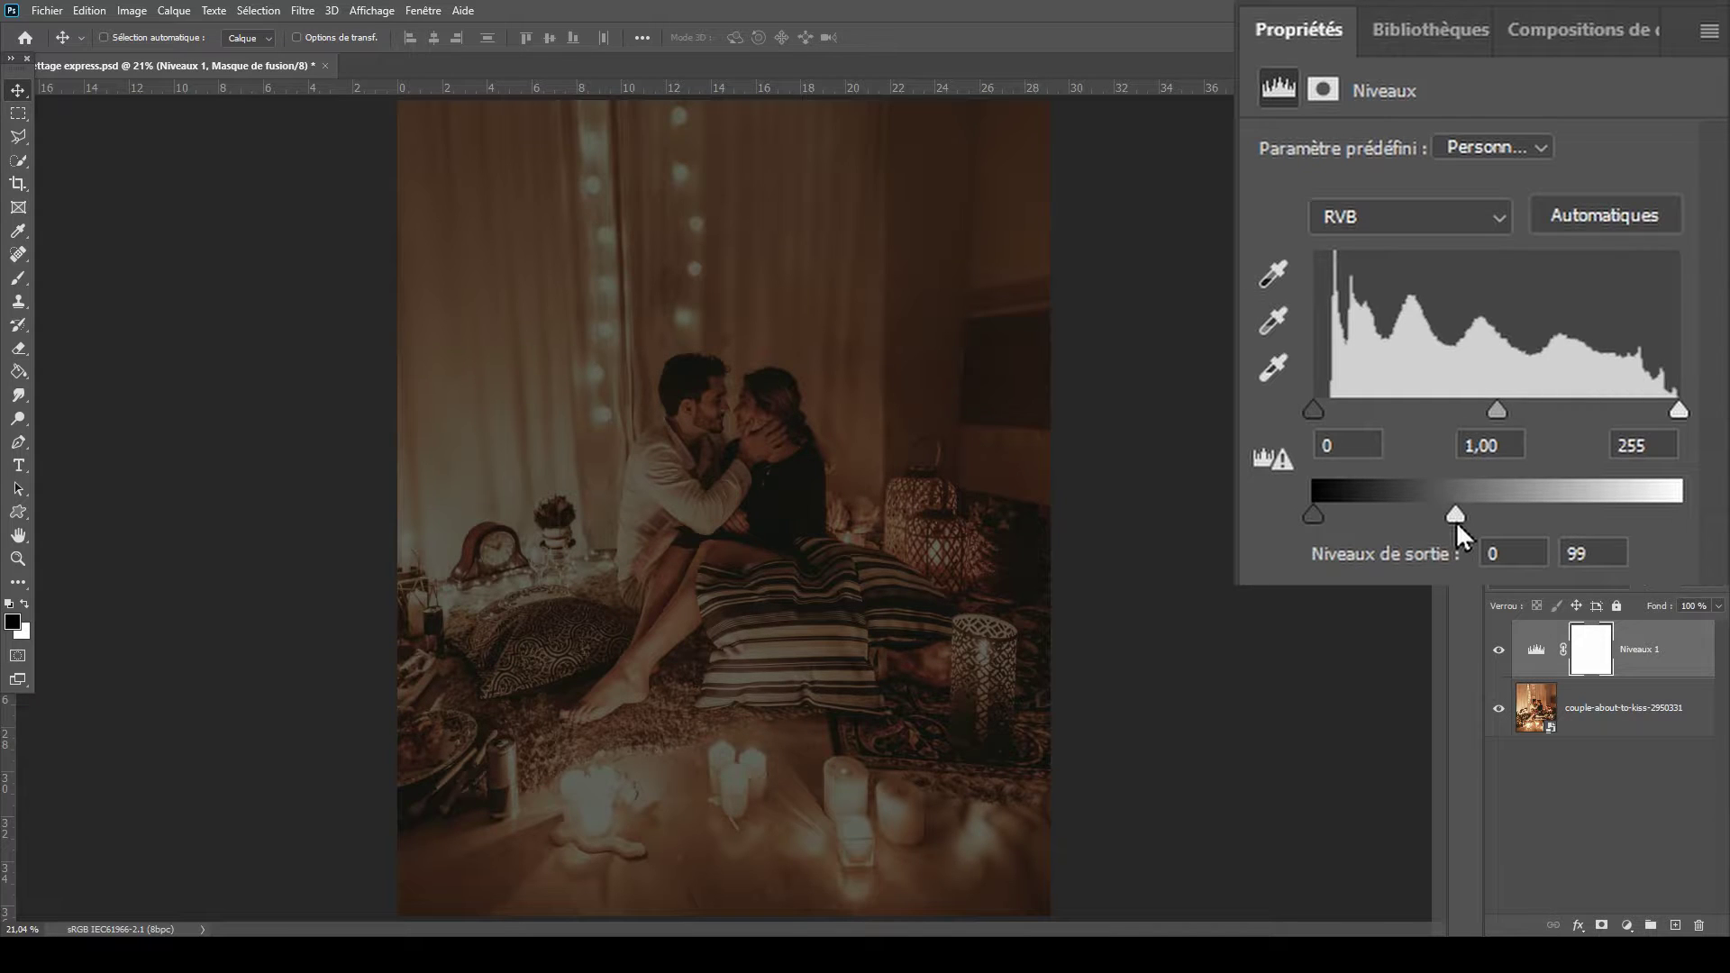
left_click_drag(1456, 520, 1439, 527)
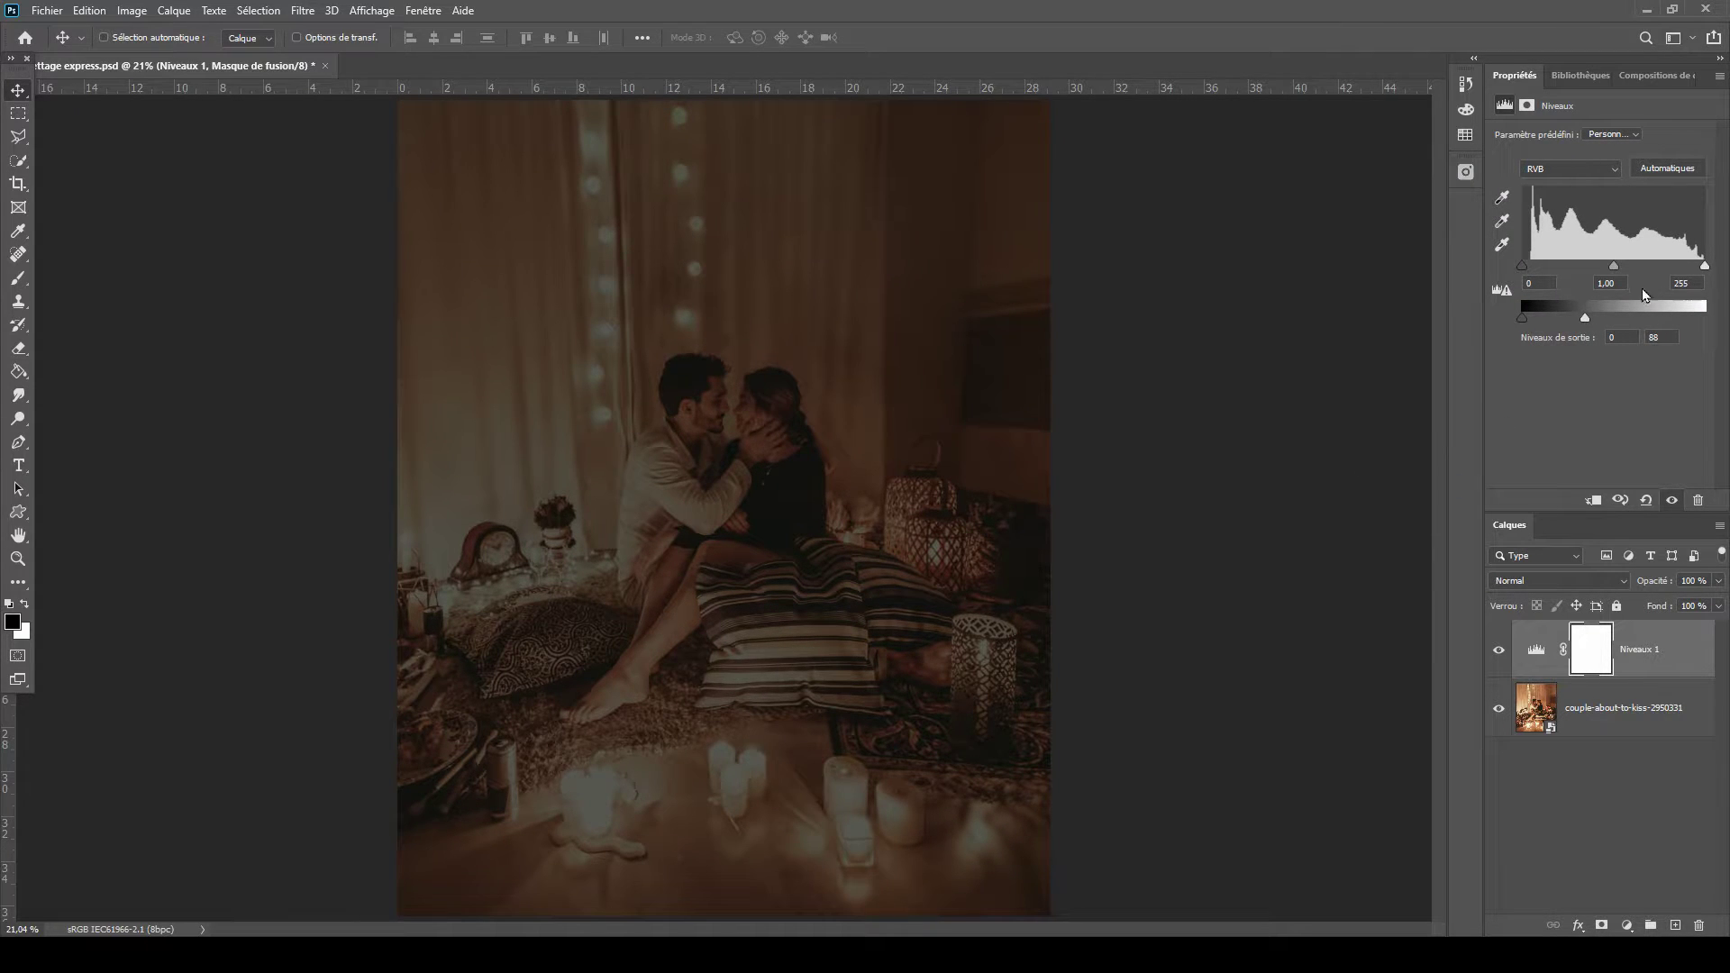
Step: Set the Brush to 1000 px with 100% hardness and dab black on the Levels mask over the couple's faces
left_click(18, 279)
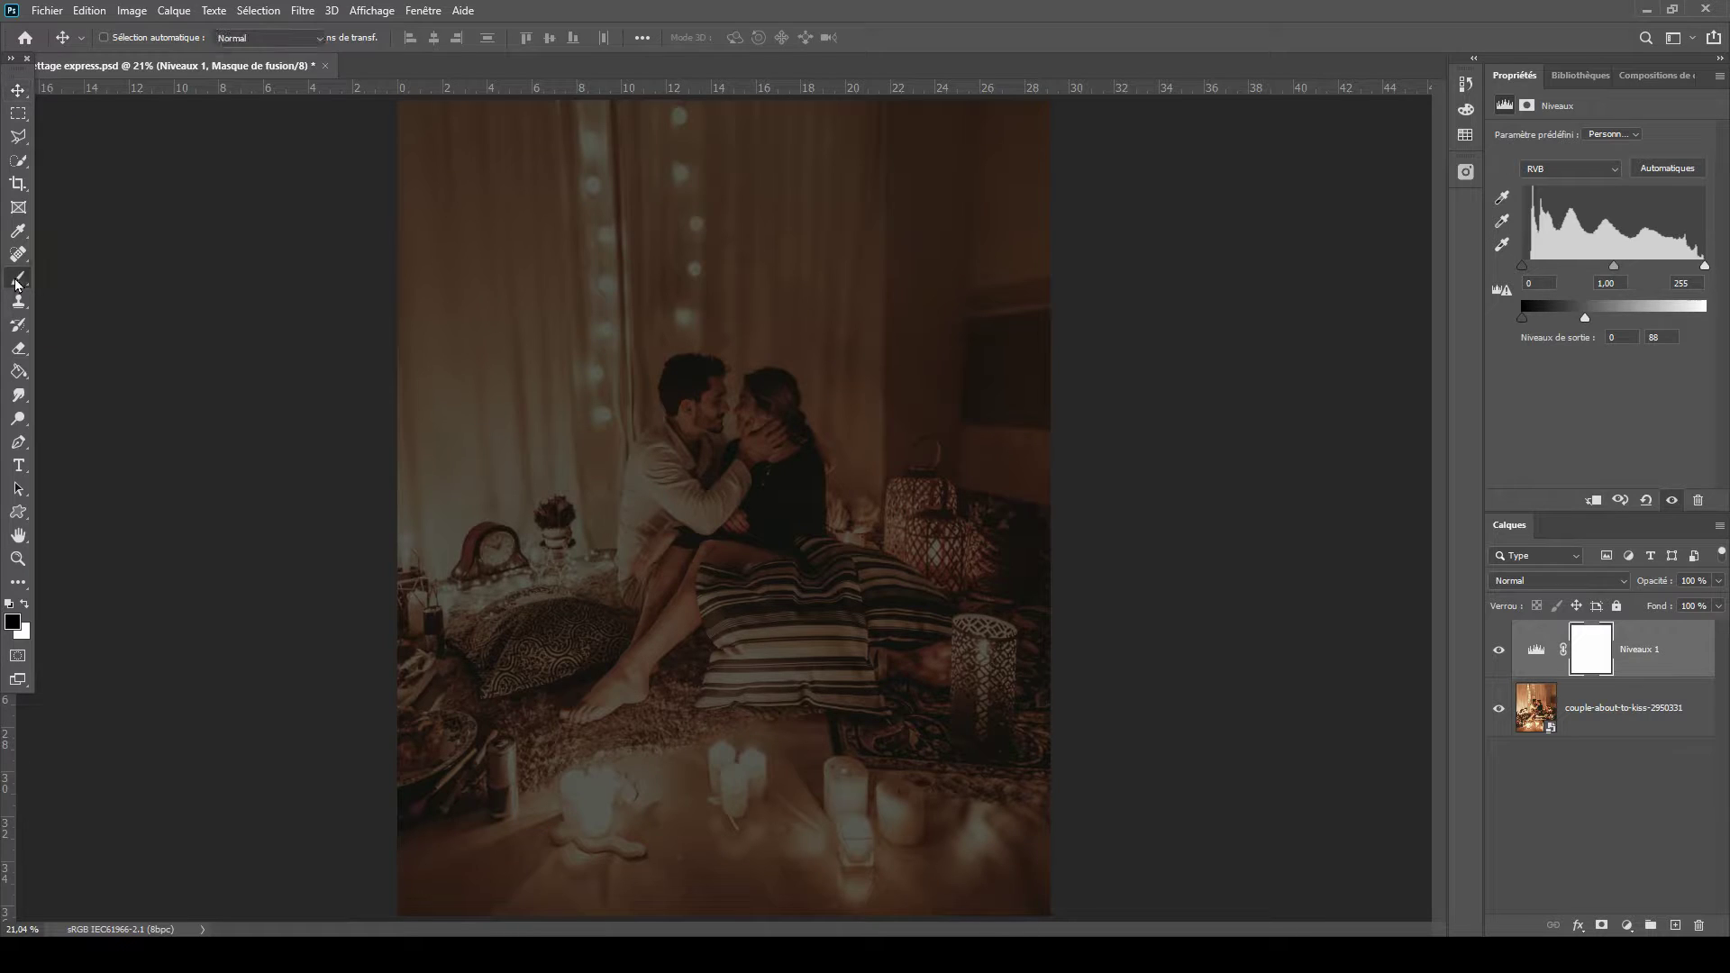
right_click(467, 415)
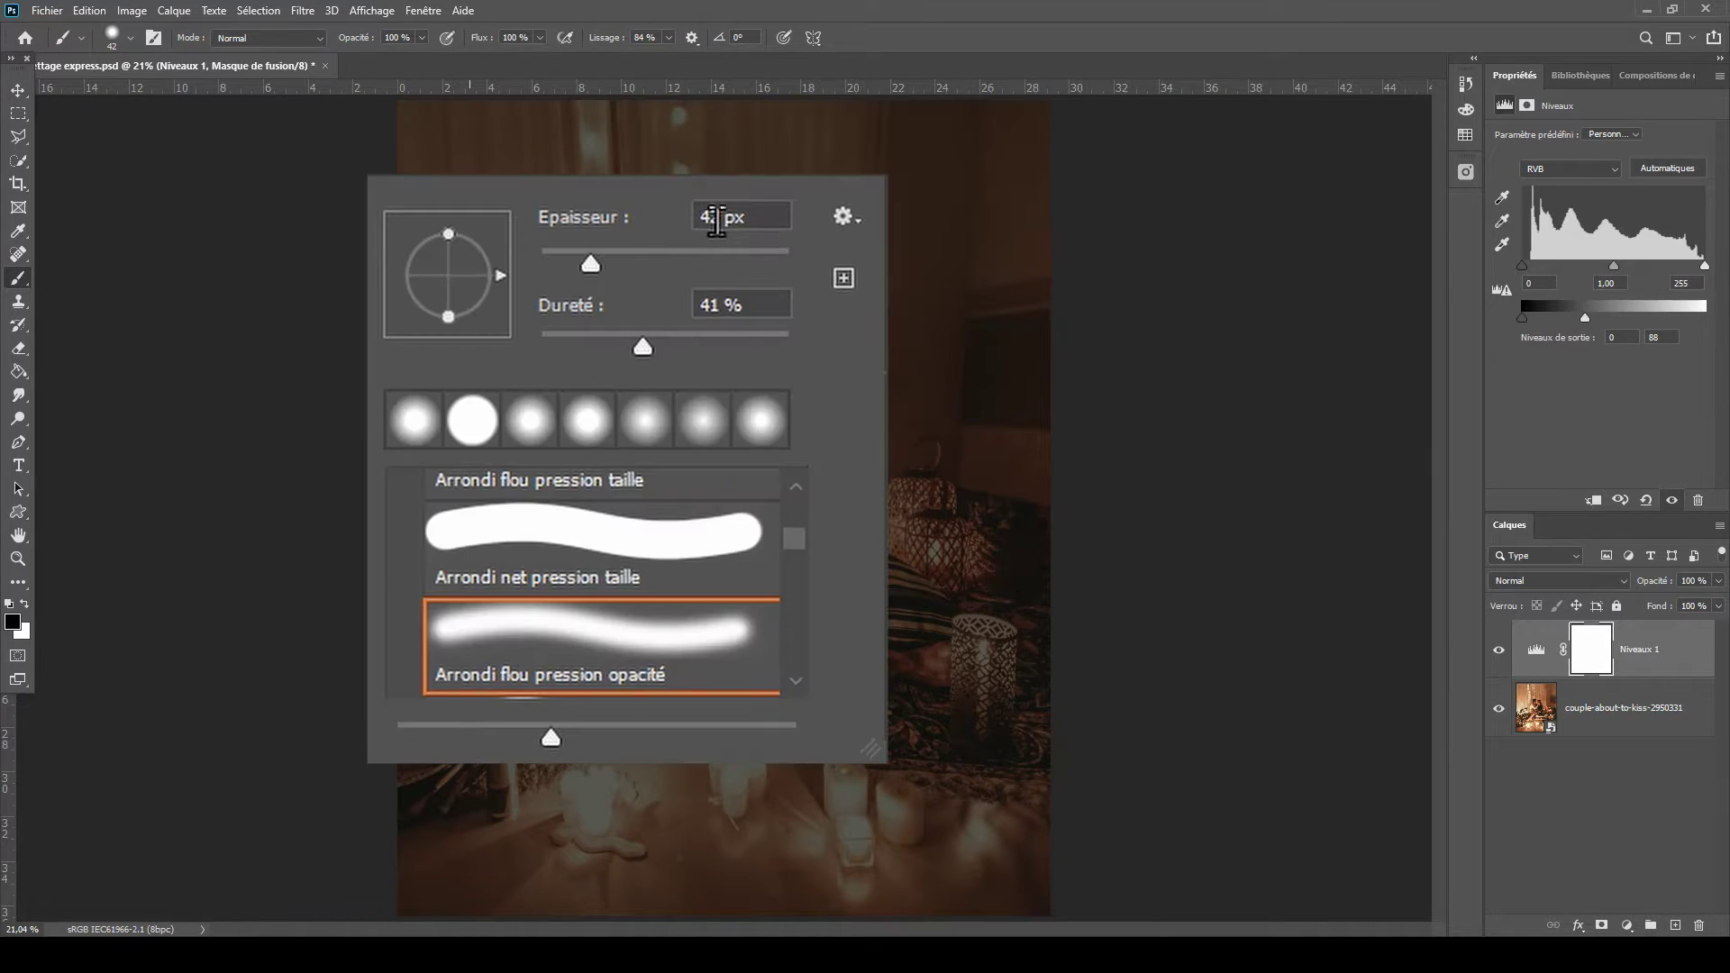
left_click(716, 221)
type("1")
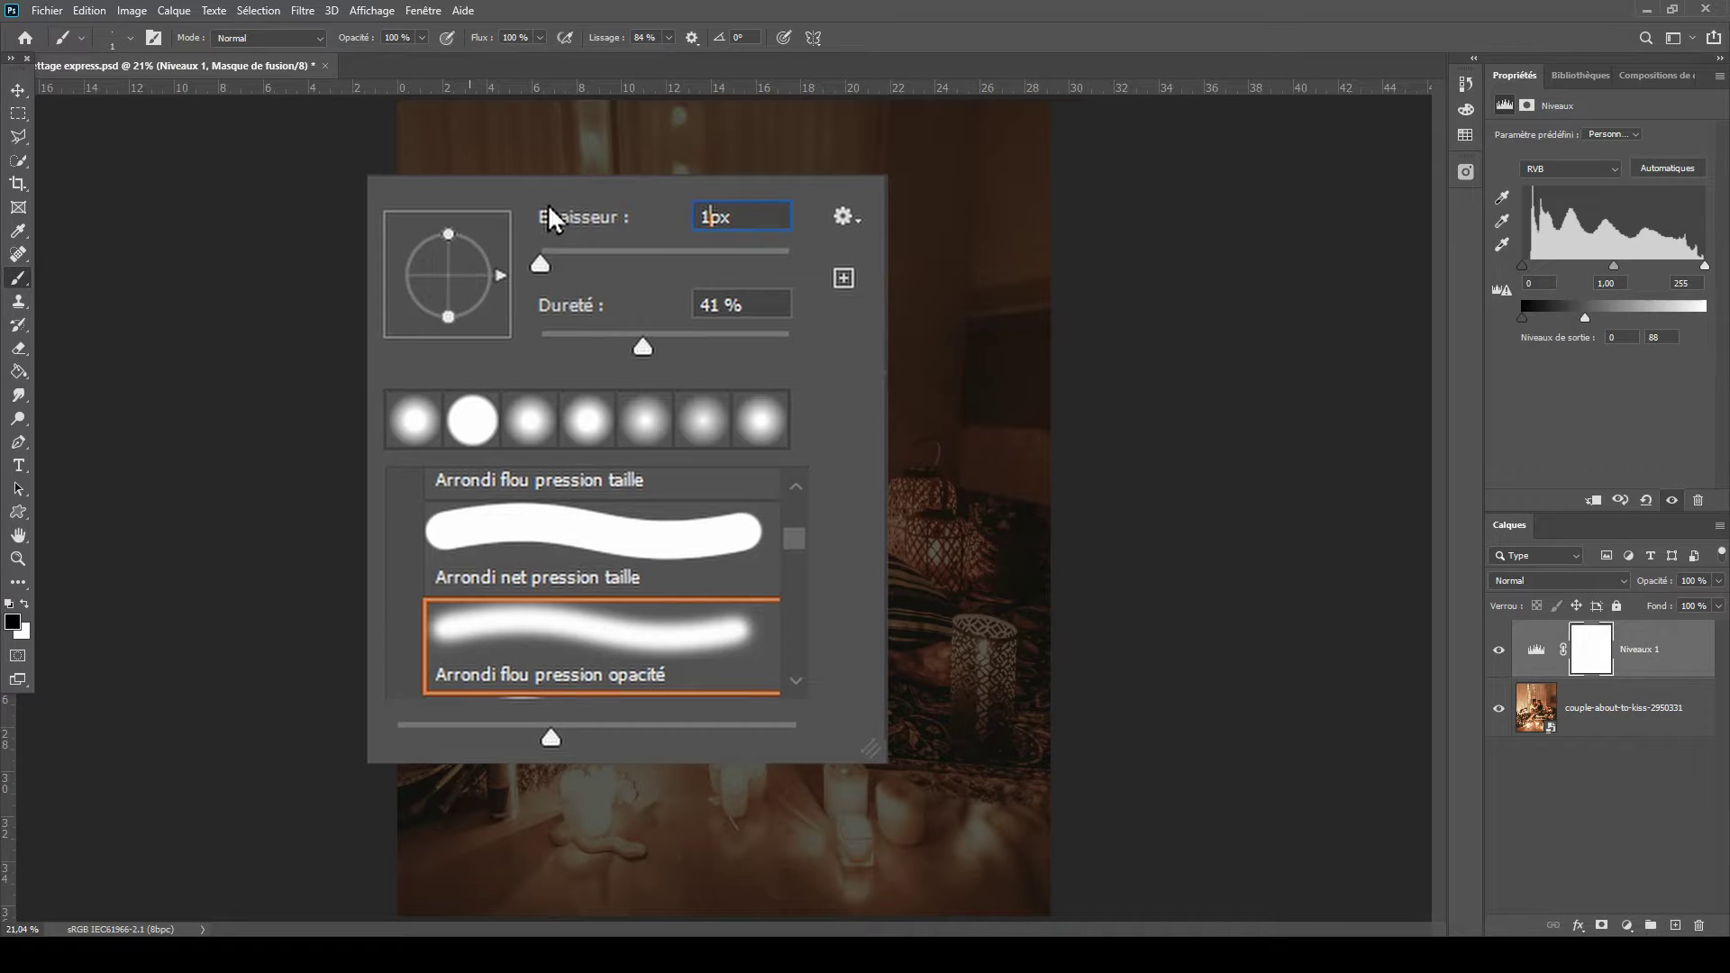
type("000")
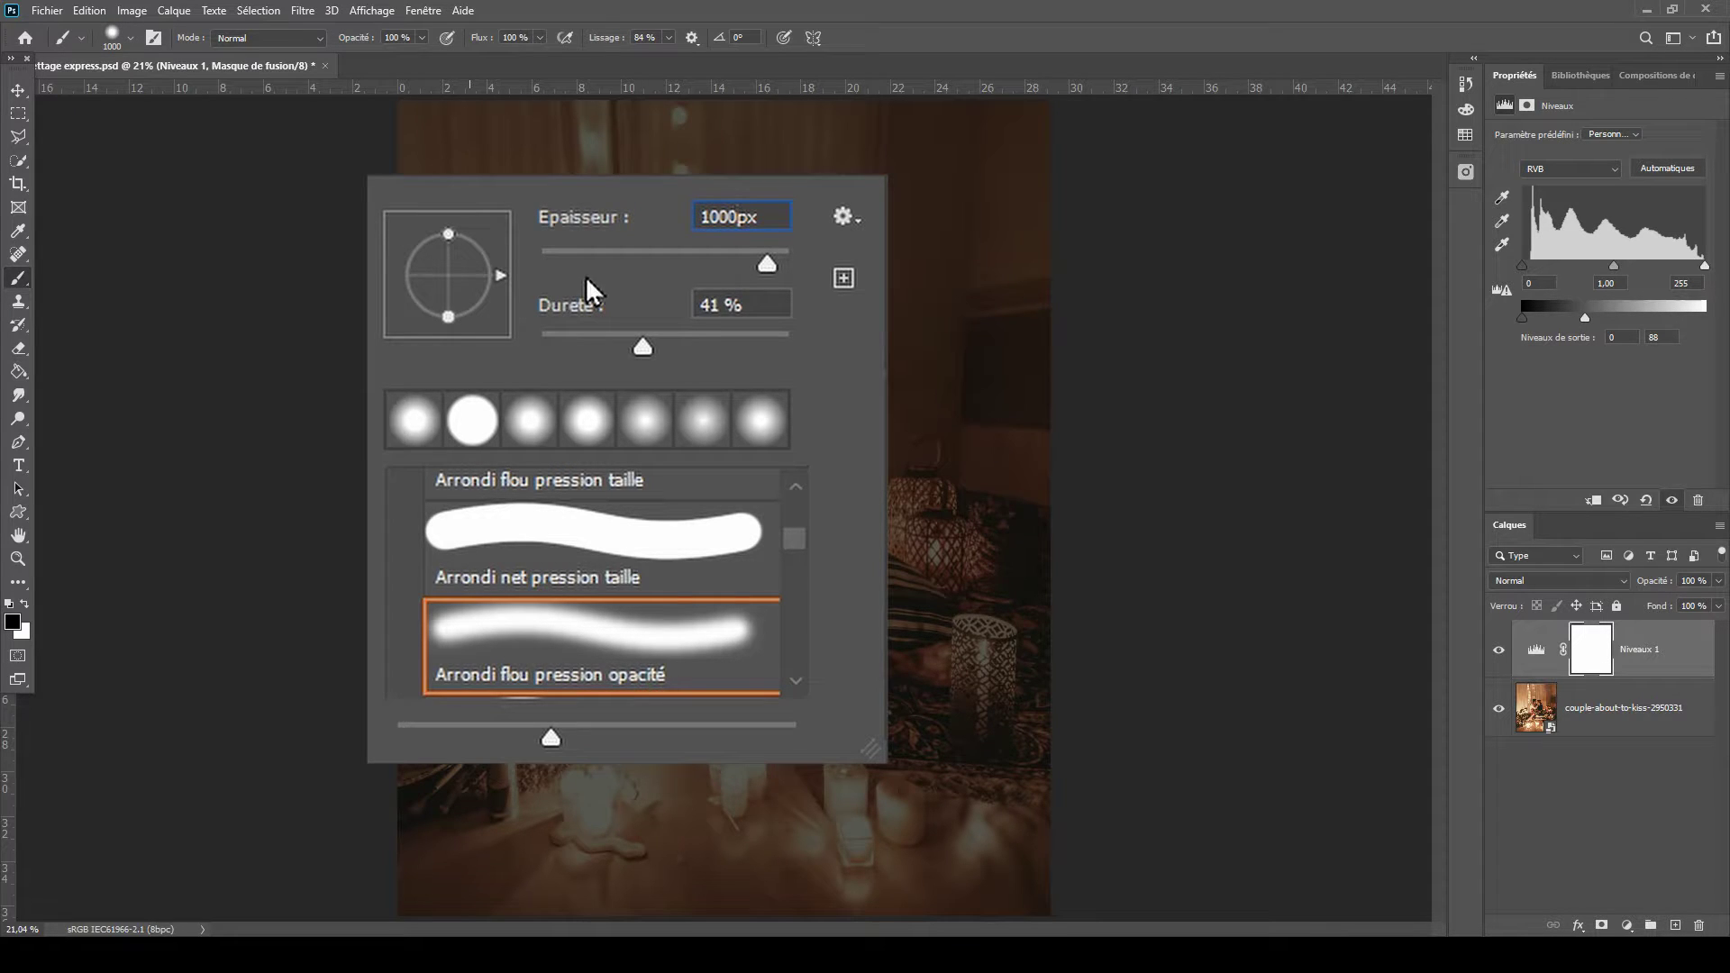
left_click(639, 349)
left_click_drag(640, 348, 844, 360)
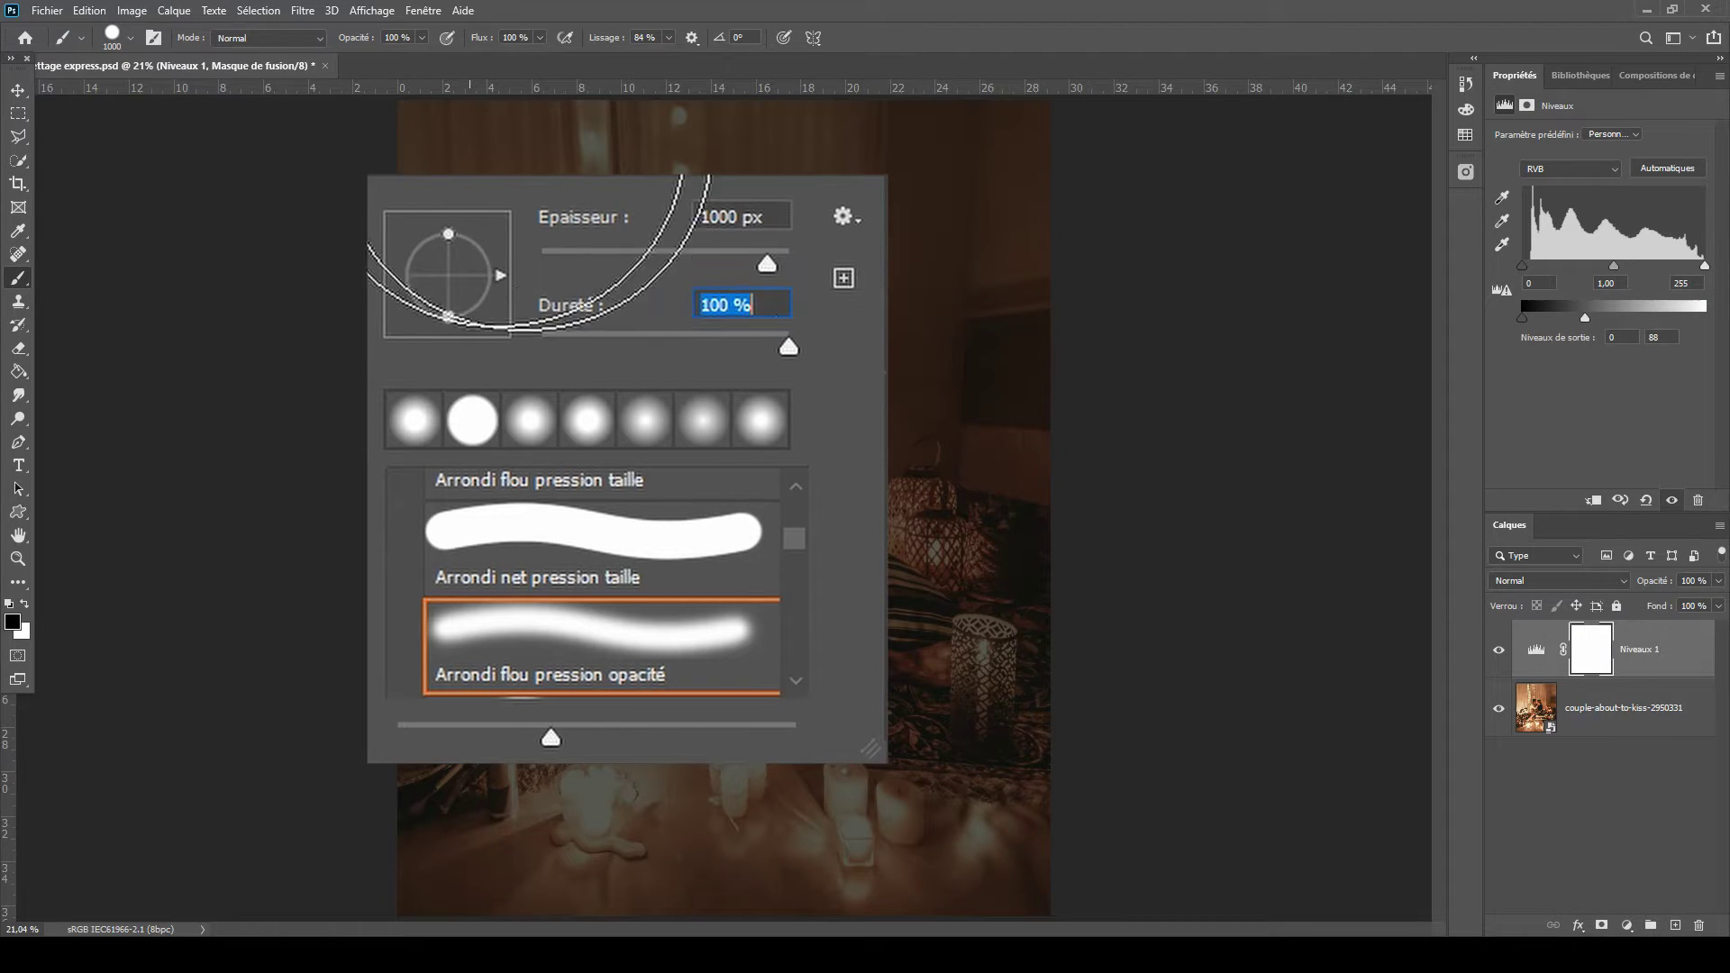
left_click(284, 389)
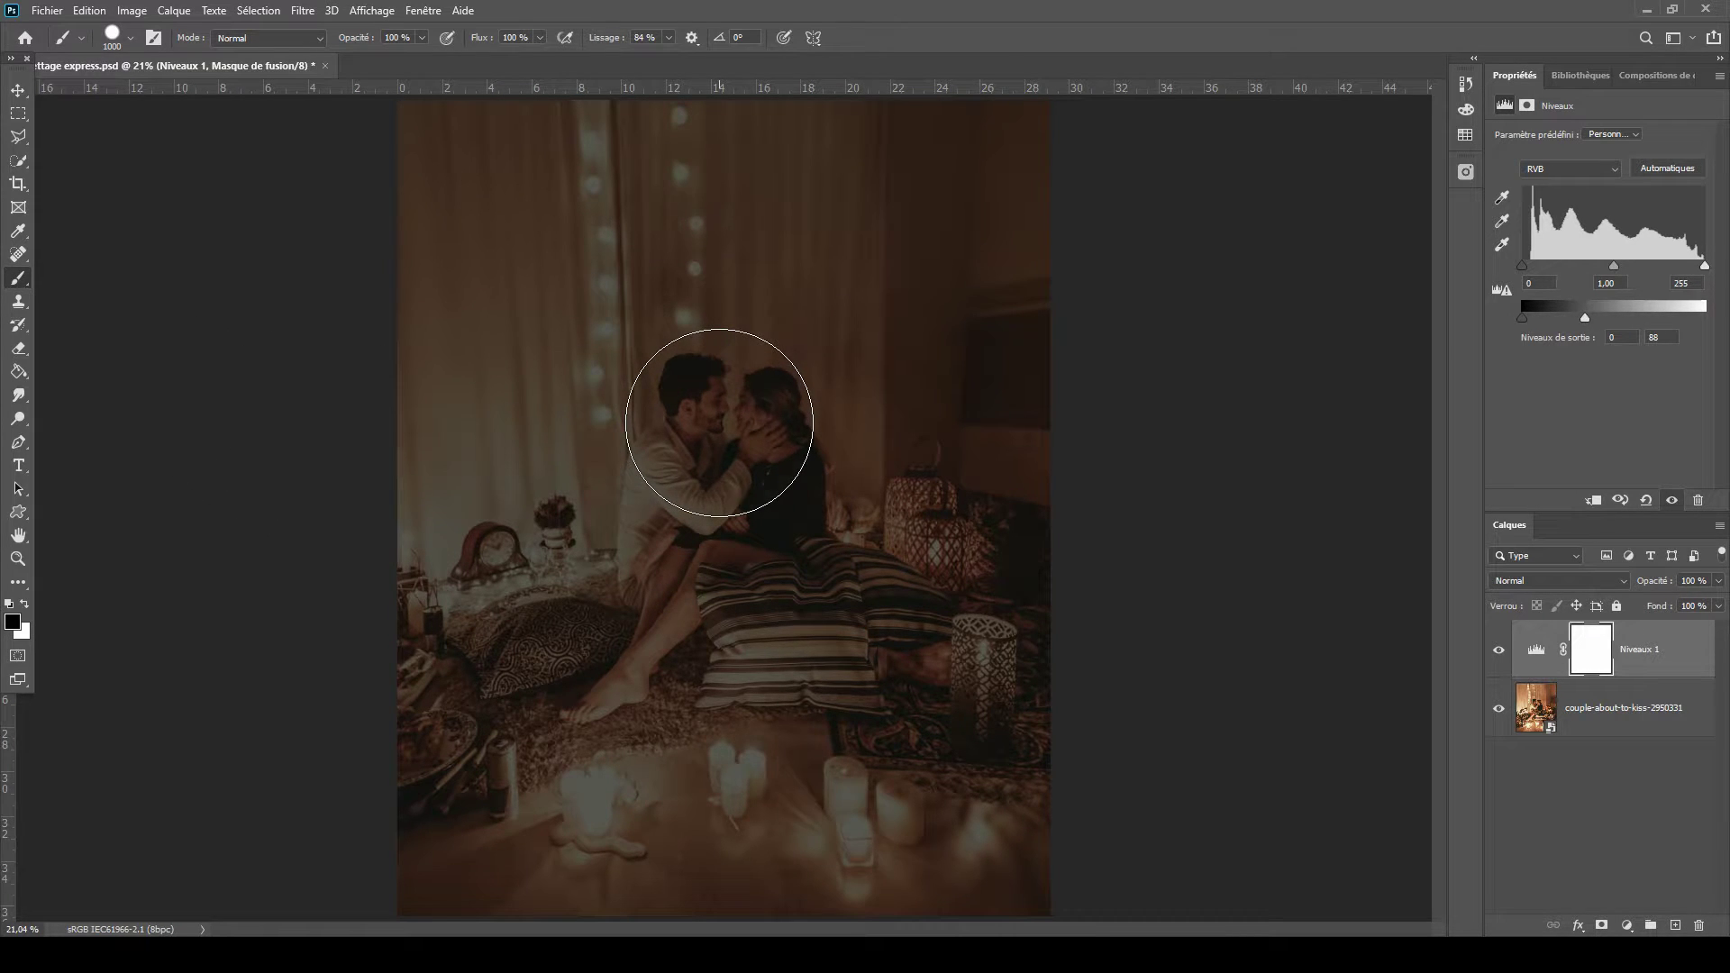
left_click(719, 422)
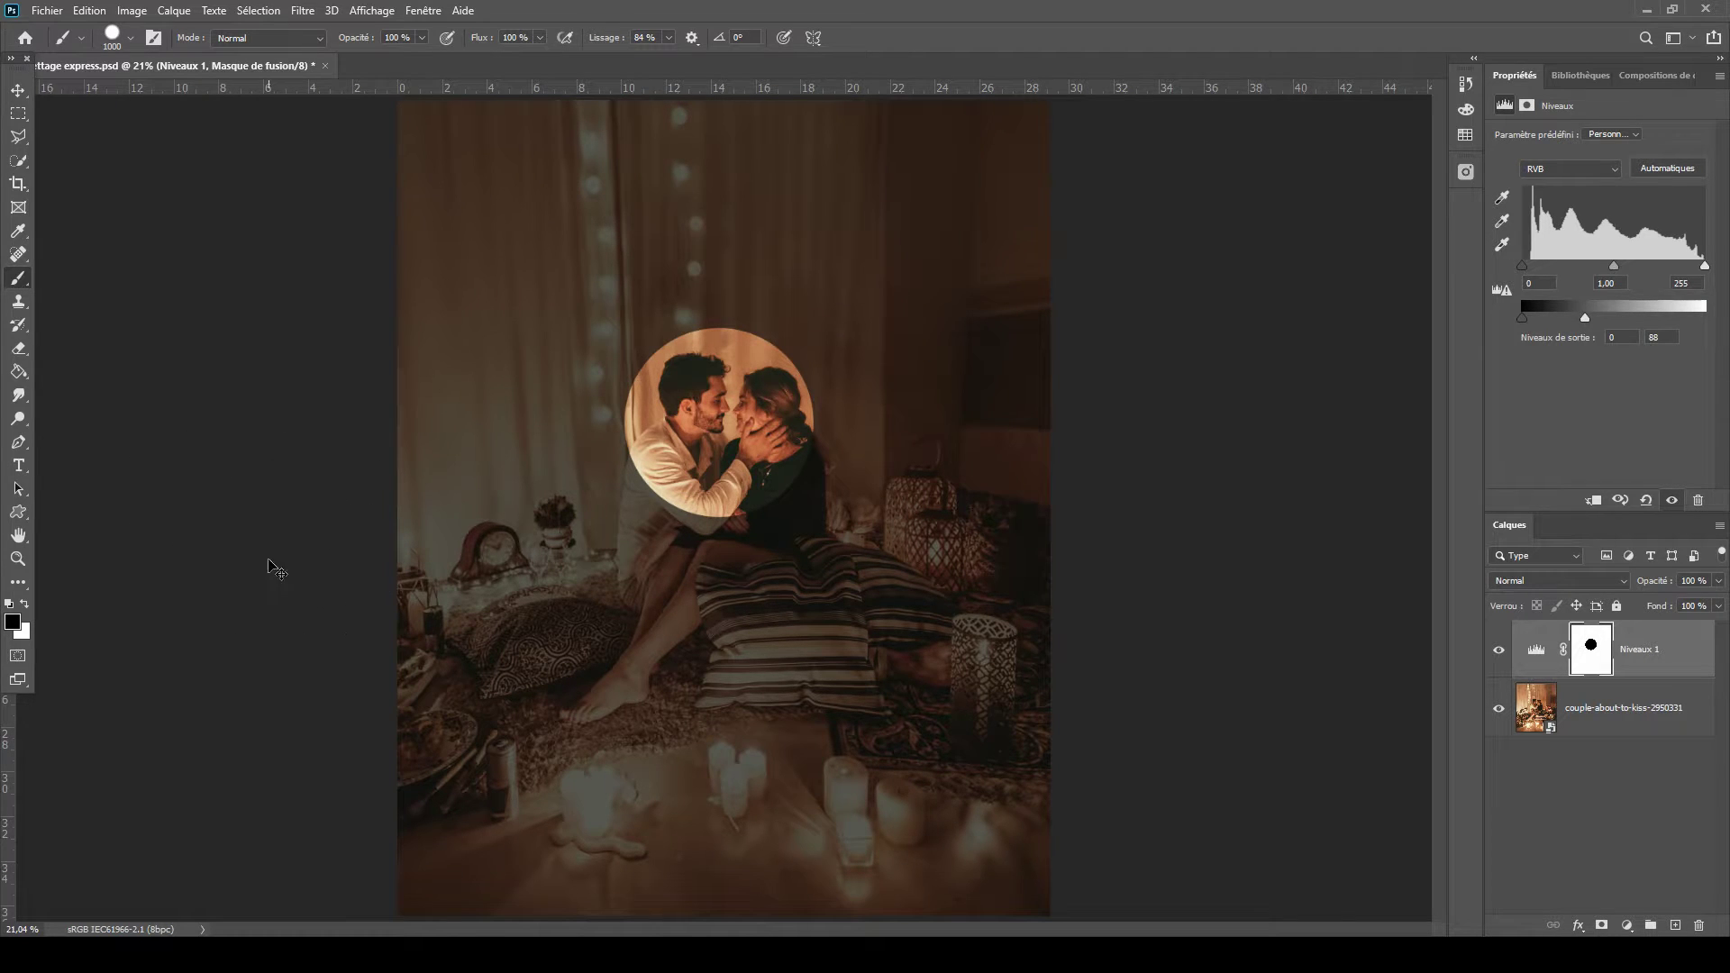
Step: Free-transform the mask's black circle, scaling it to about 164% wide and 195% high around the couple
key("ctrl+t")
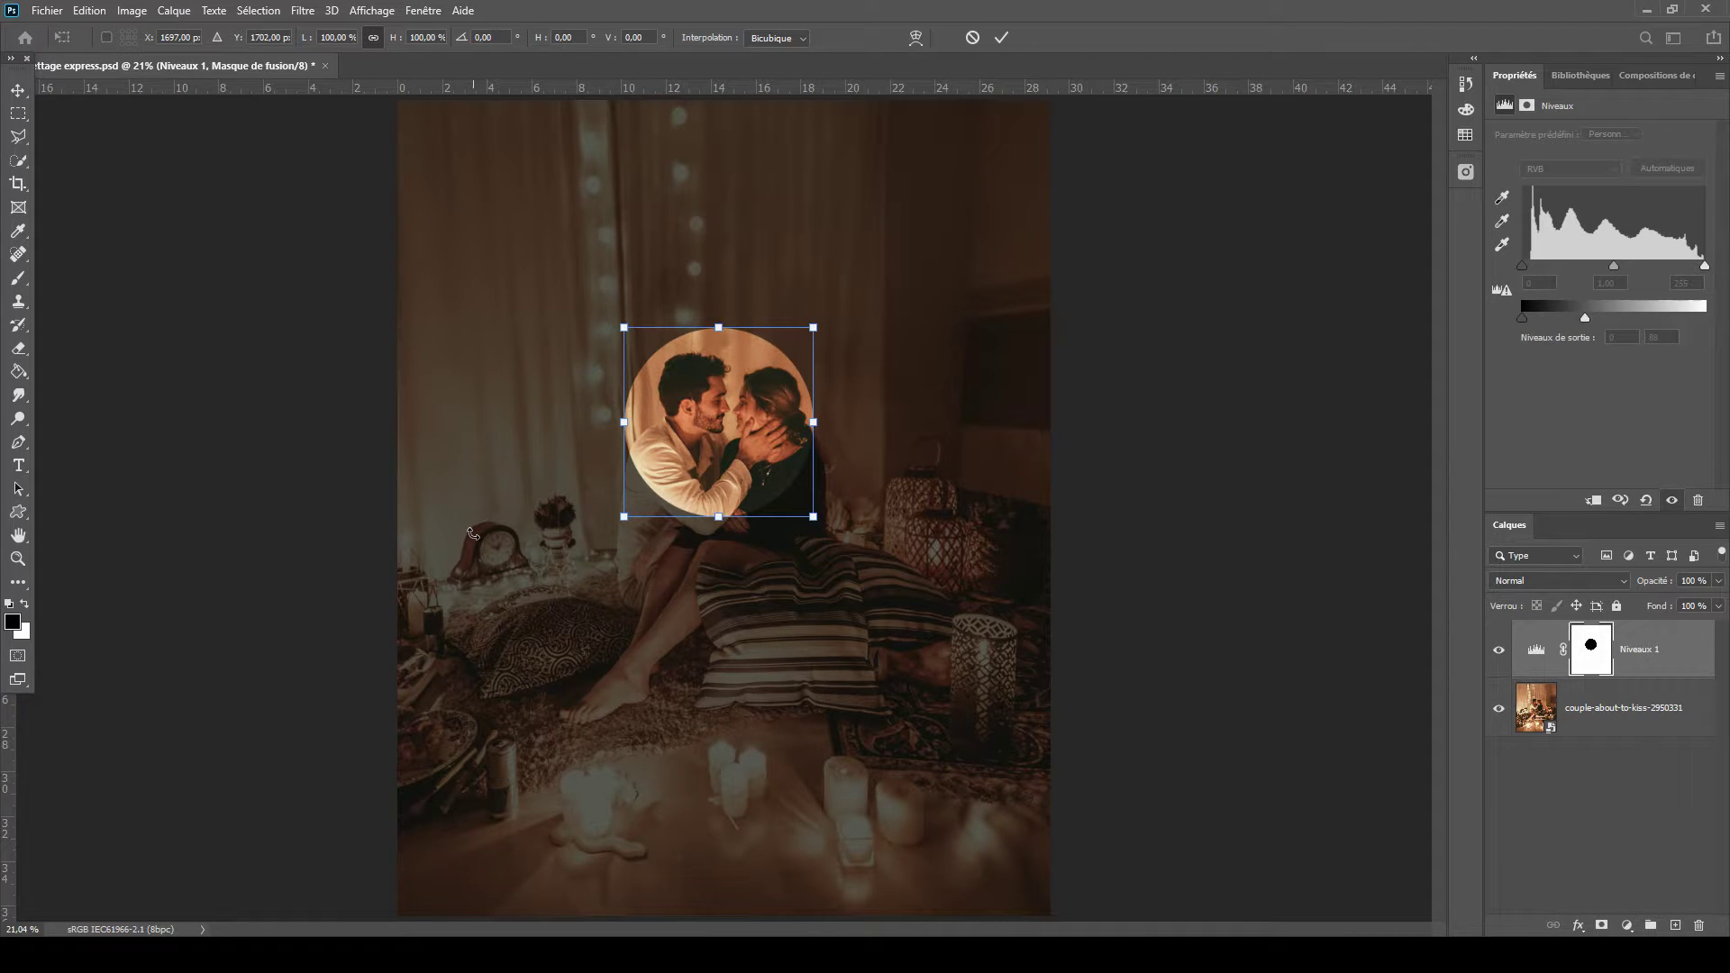
left_click_drag(719, 522, 718, 670)
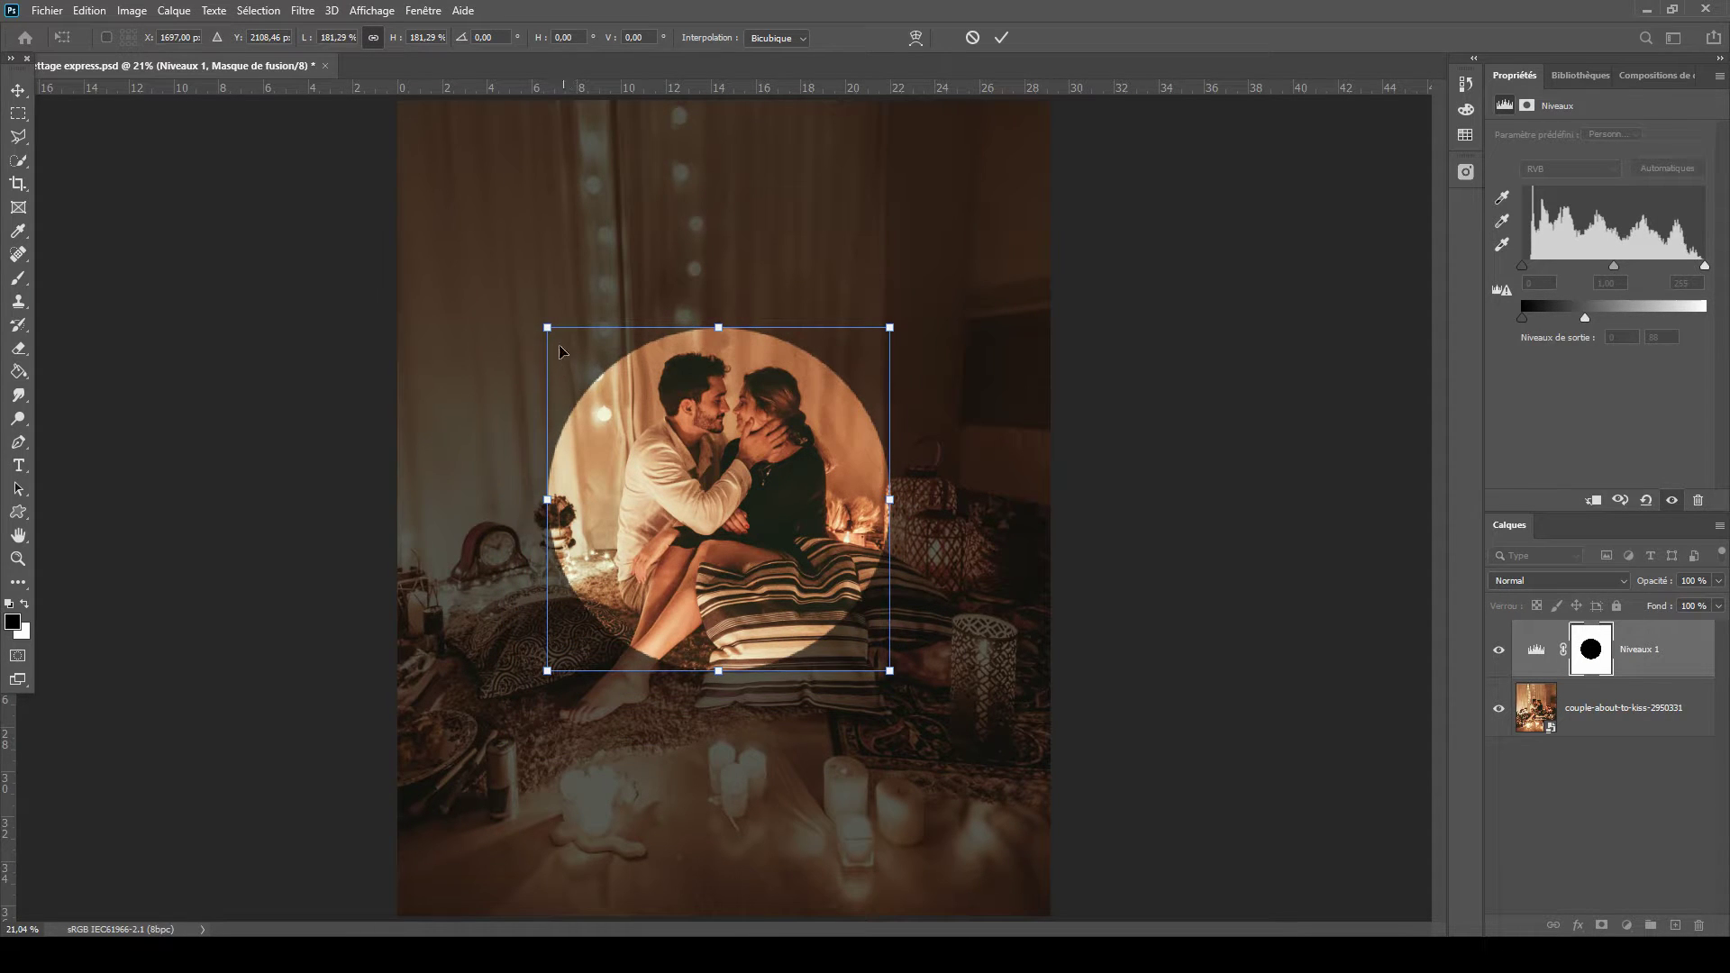
left_click_drag(551, 335, 527, 306)
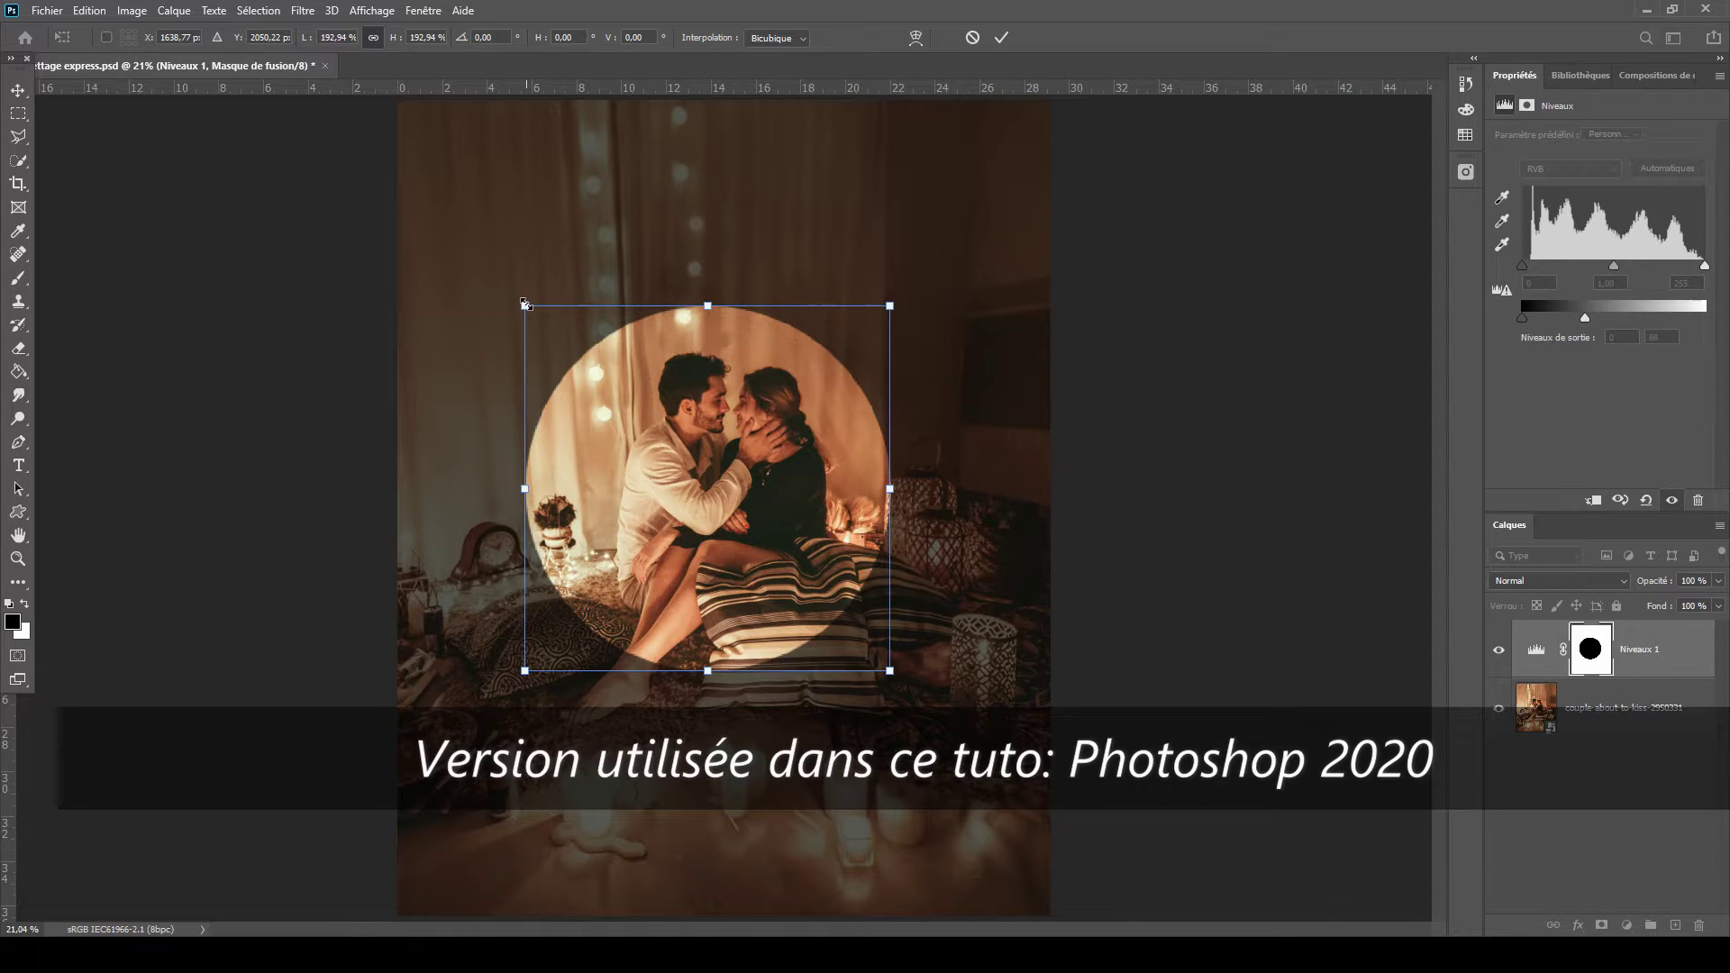
mouse_move(525, 304)
left_mouse_down()
mouse_move(486, 262)
mouse_move(554, 316)
left_mouse_up()
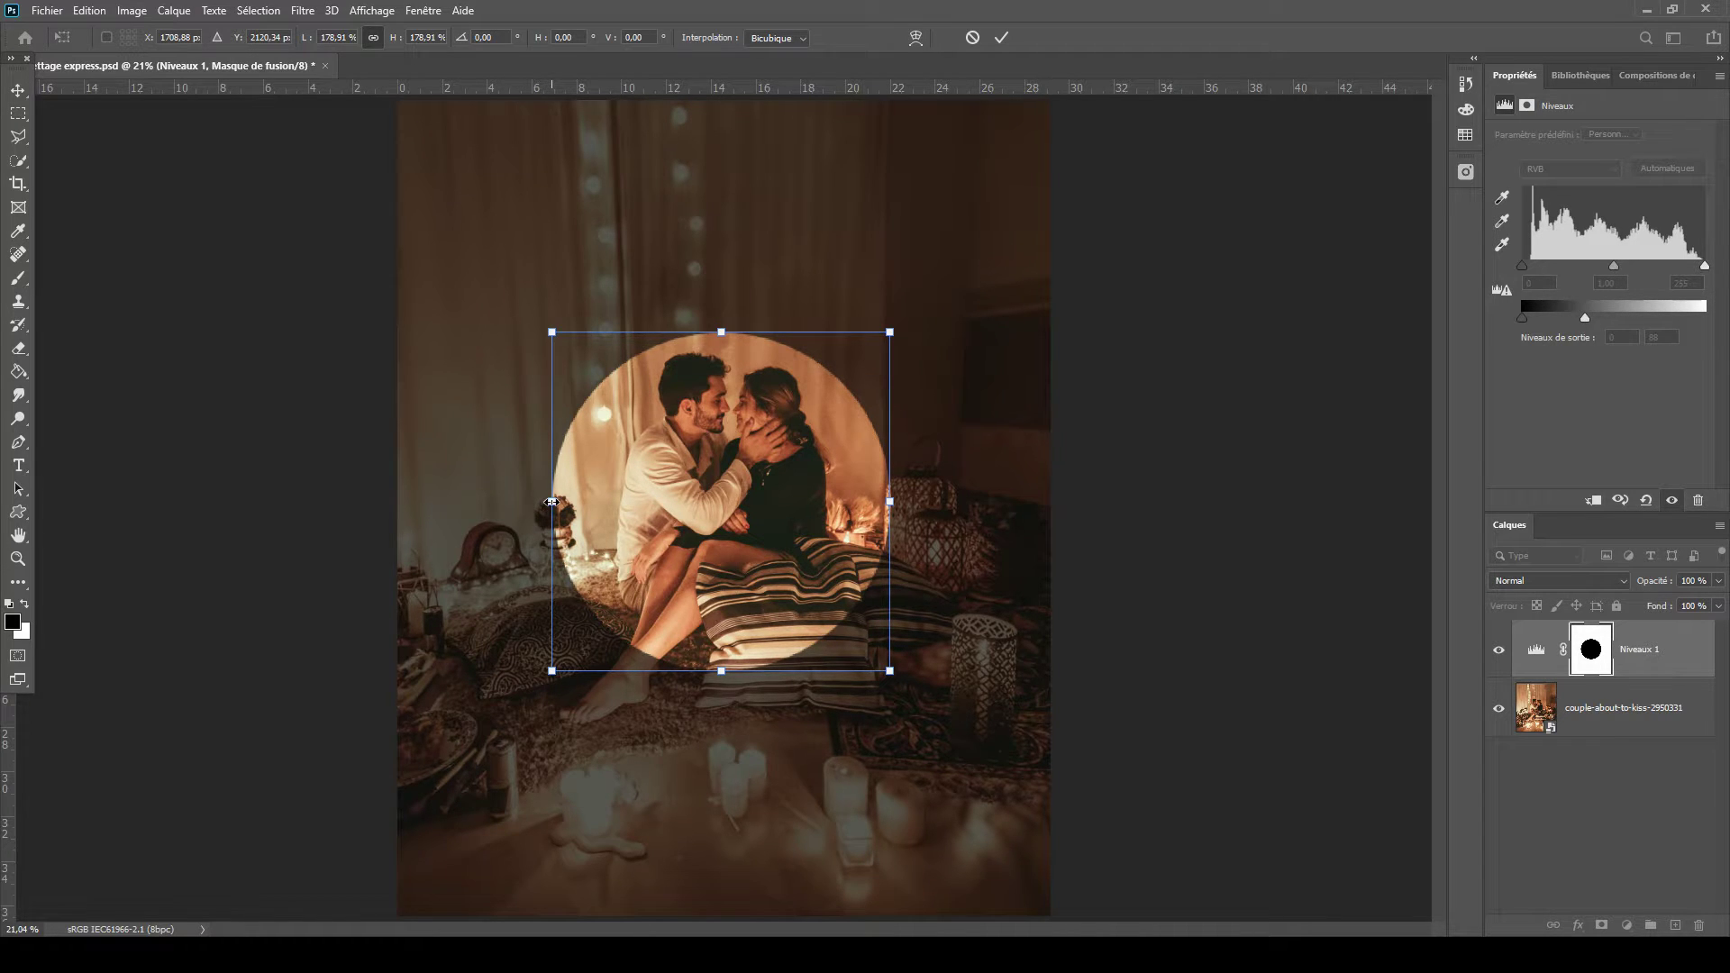
mouse_move(551, 501)
left_mouse_down()
mouse_move(478, 501)
mouse_move(535, 501)
left_mouse_up()
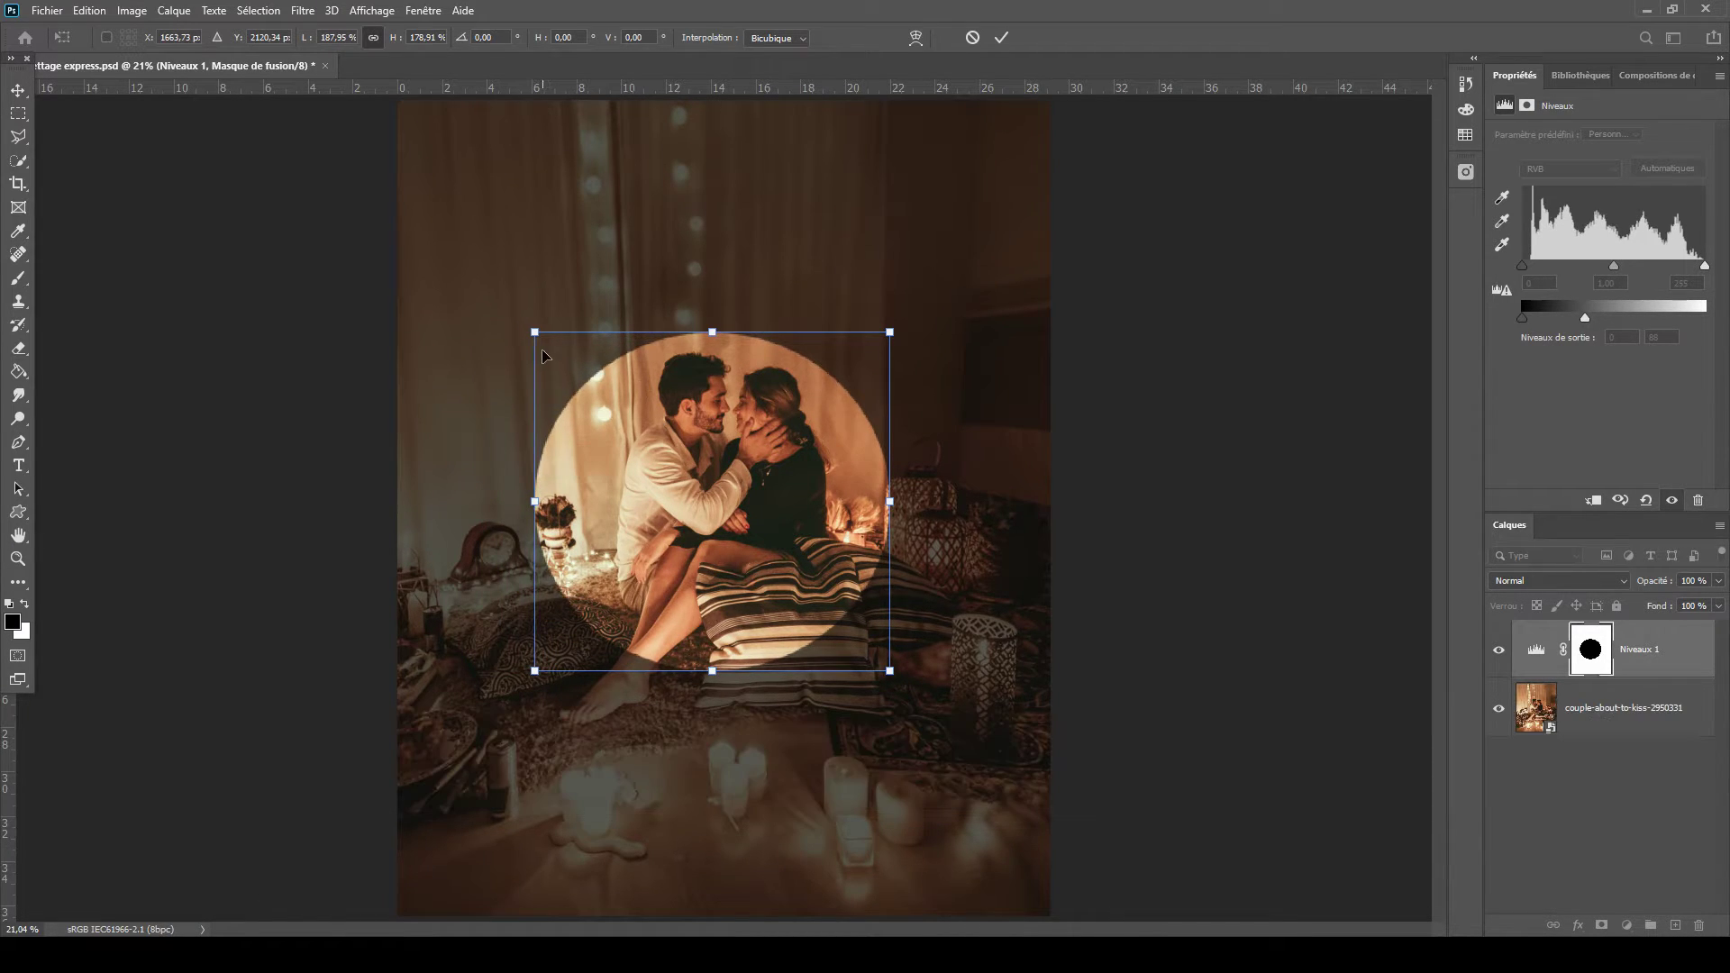
left_click_drag(533, 332, 626, 283)
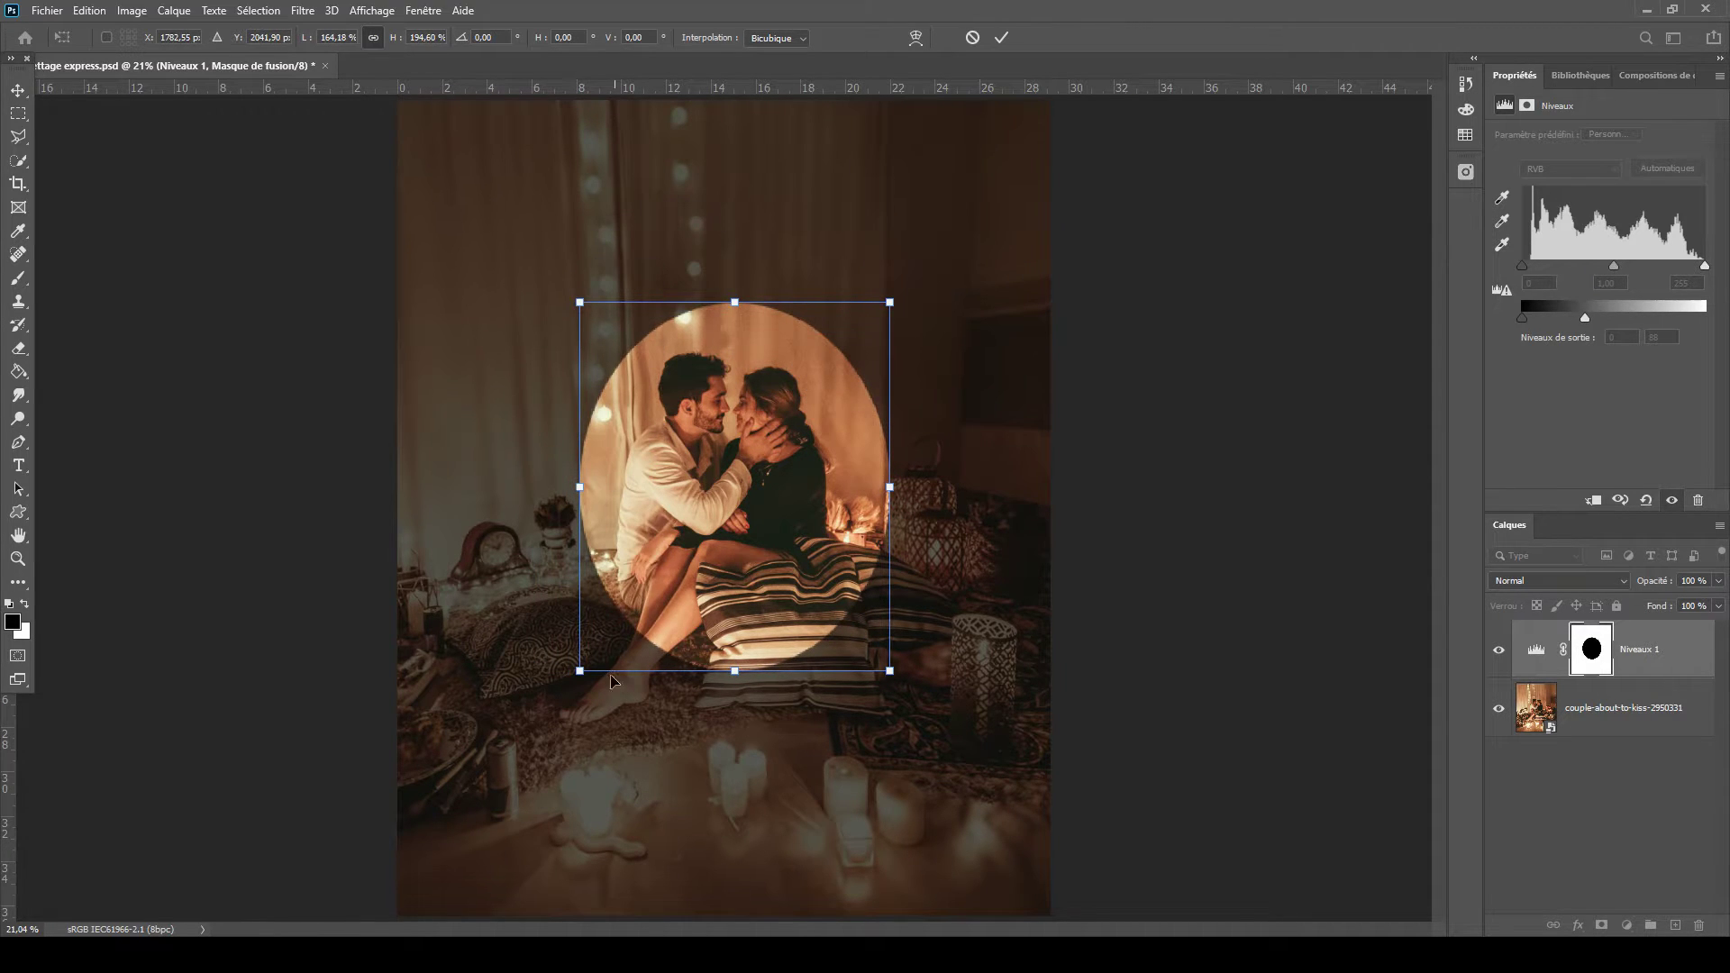
Step: Rotate the mask shape about 31°, stretch it to about 178% by 291% along the couple's bodies, and apply the transformation
left_click_drag(897, 691, 791, 712)
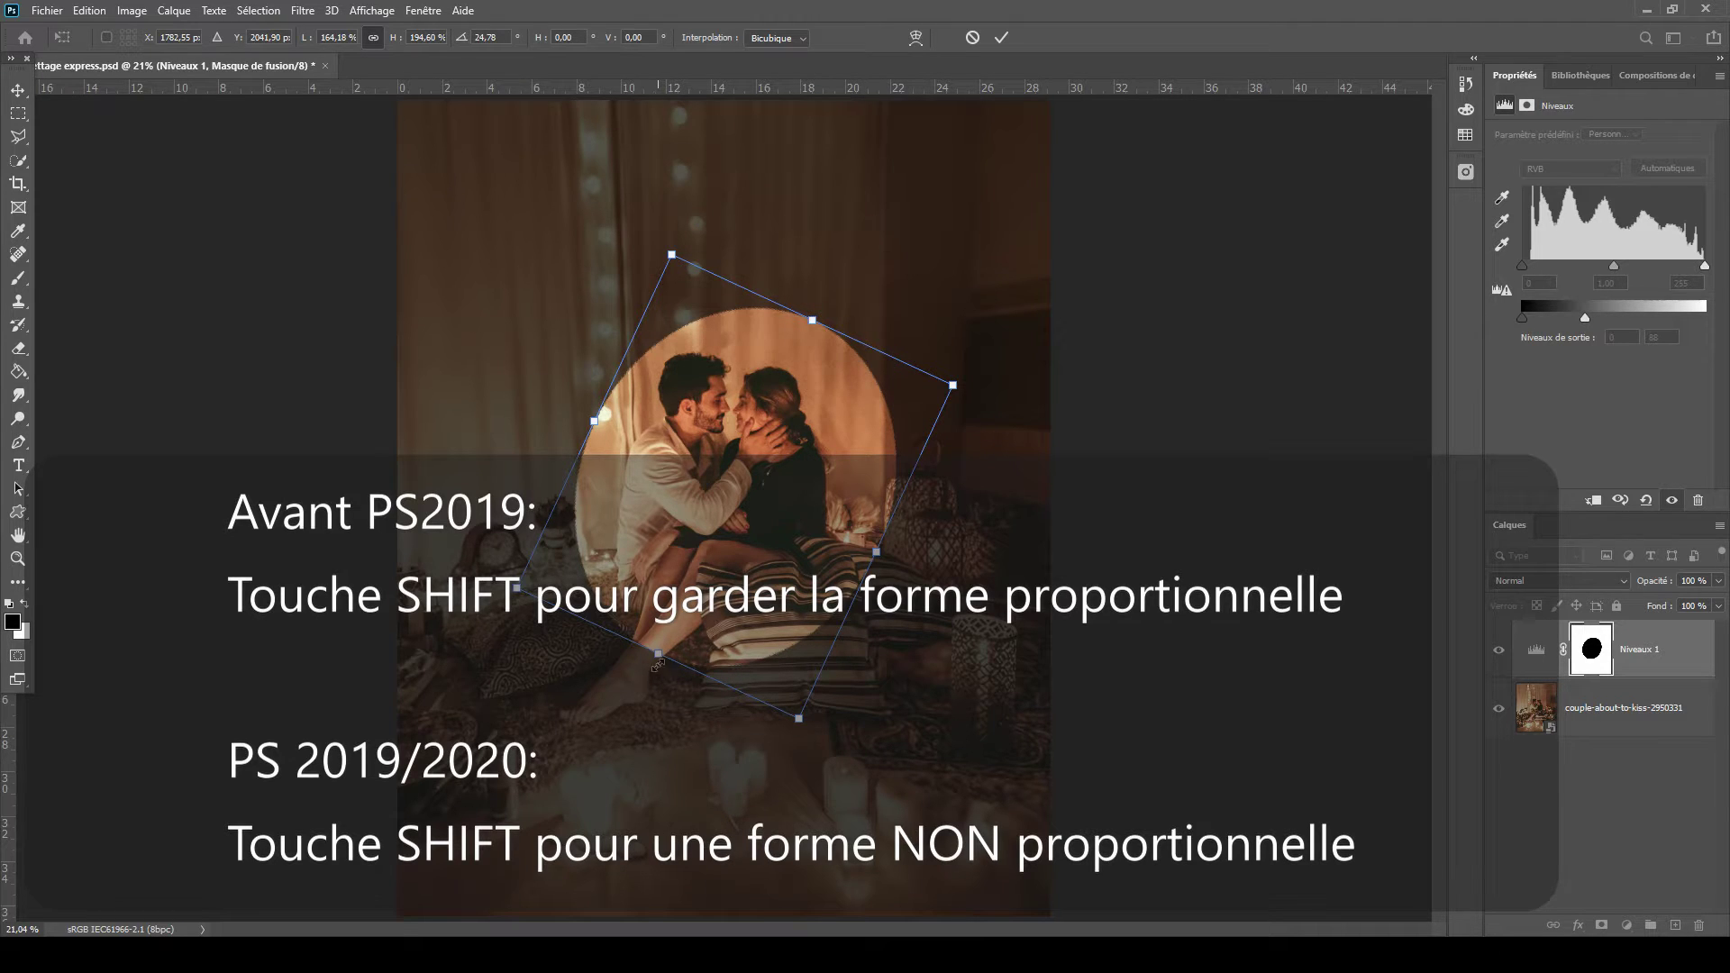
left_click_drag(657, 654, 604, 767)
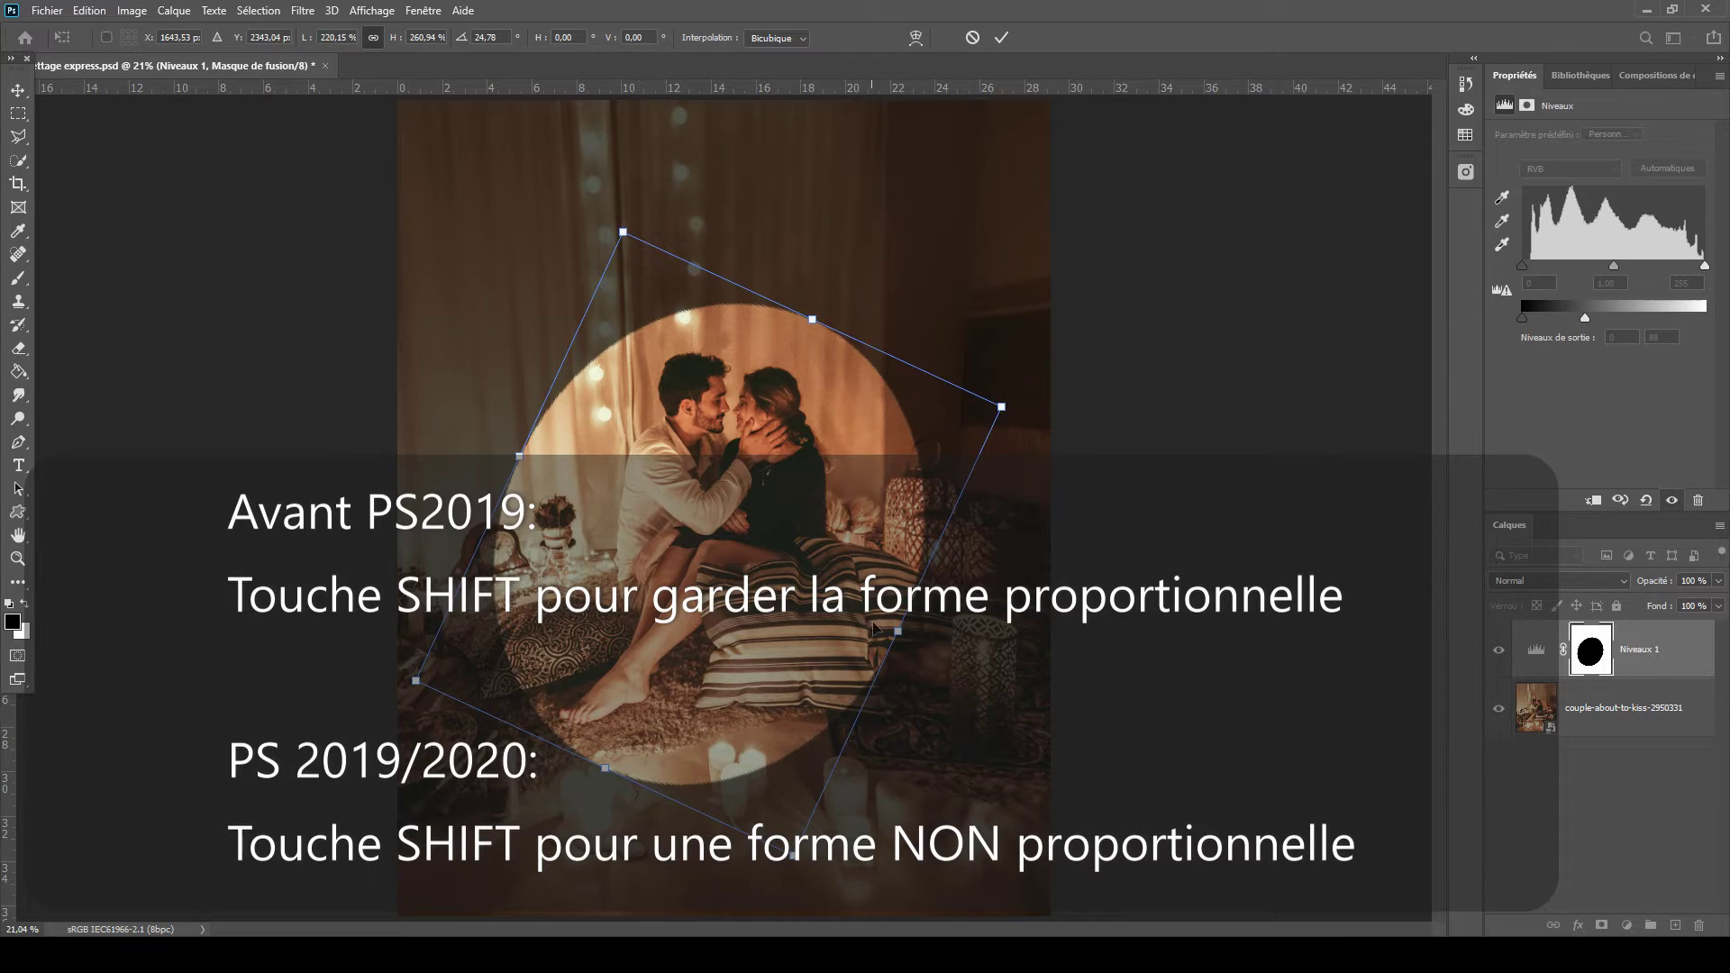
left_click_drag(898, 631, 833, 601)
left_click_drag(520, 460, 558, 475)
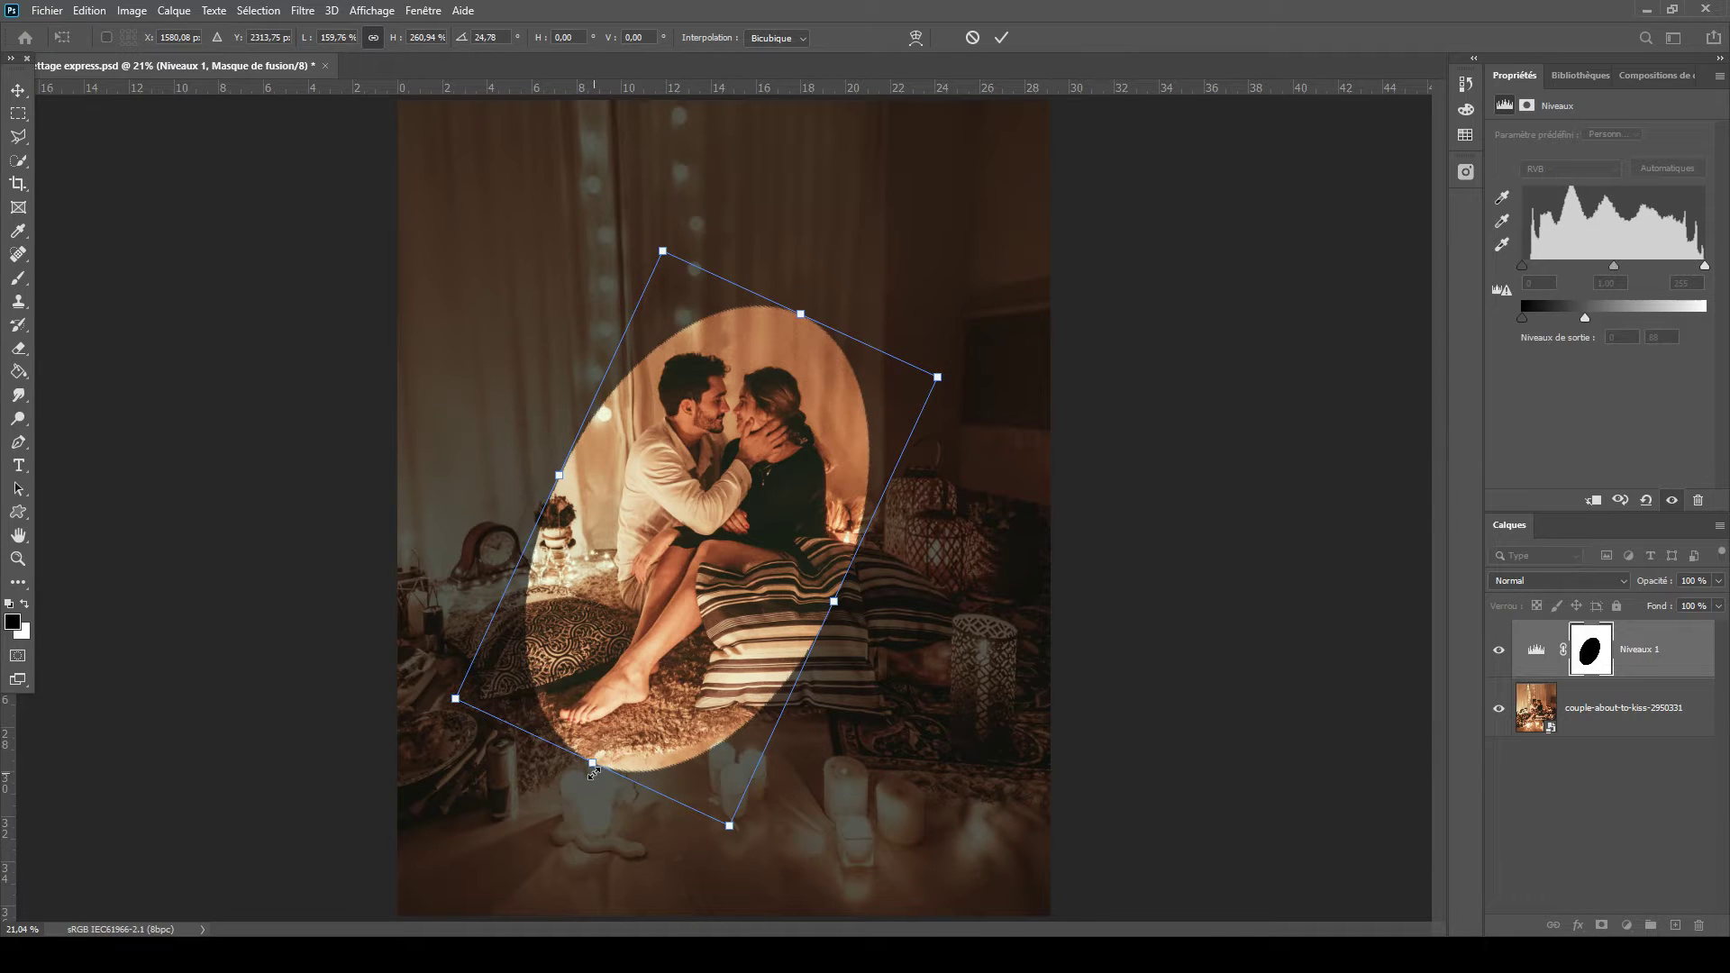
left_click_drag(583, 776, 556, 771)
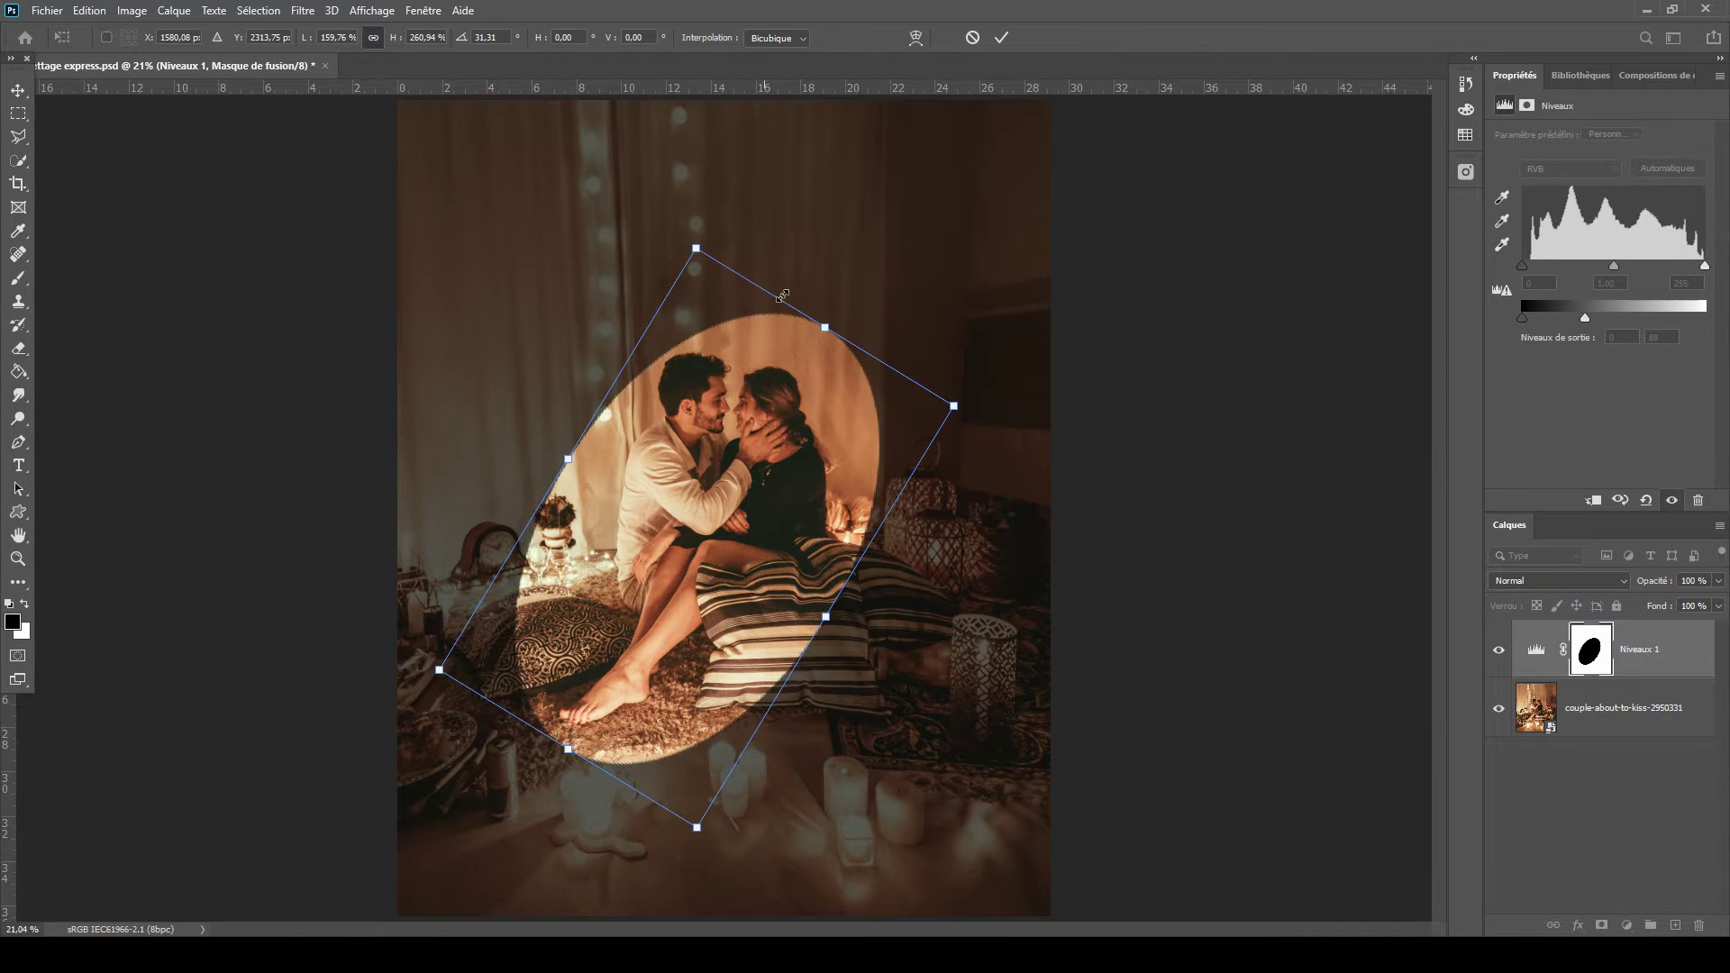
left_click_drag(825, 327, 843, 299)
left_click_drag(563, 439, 548, 432)
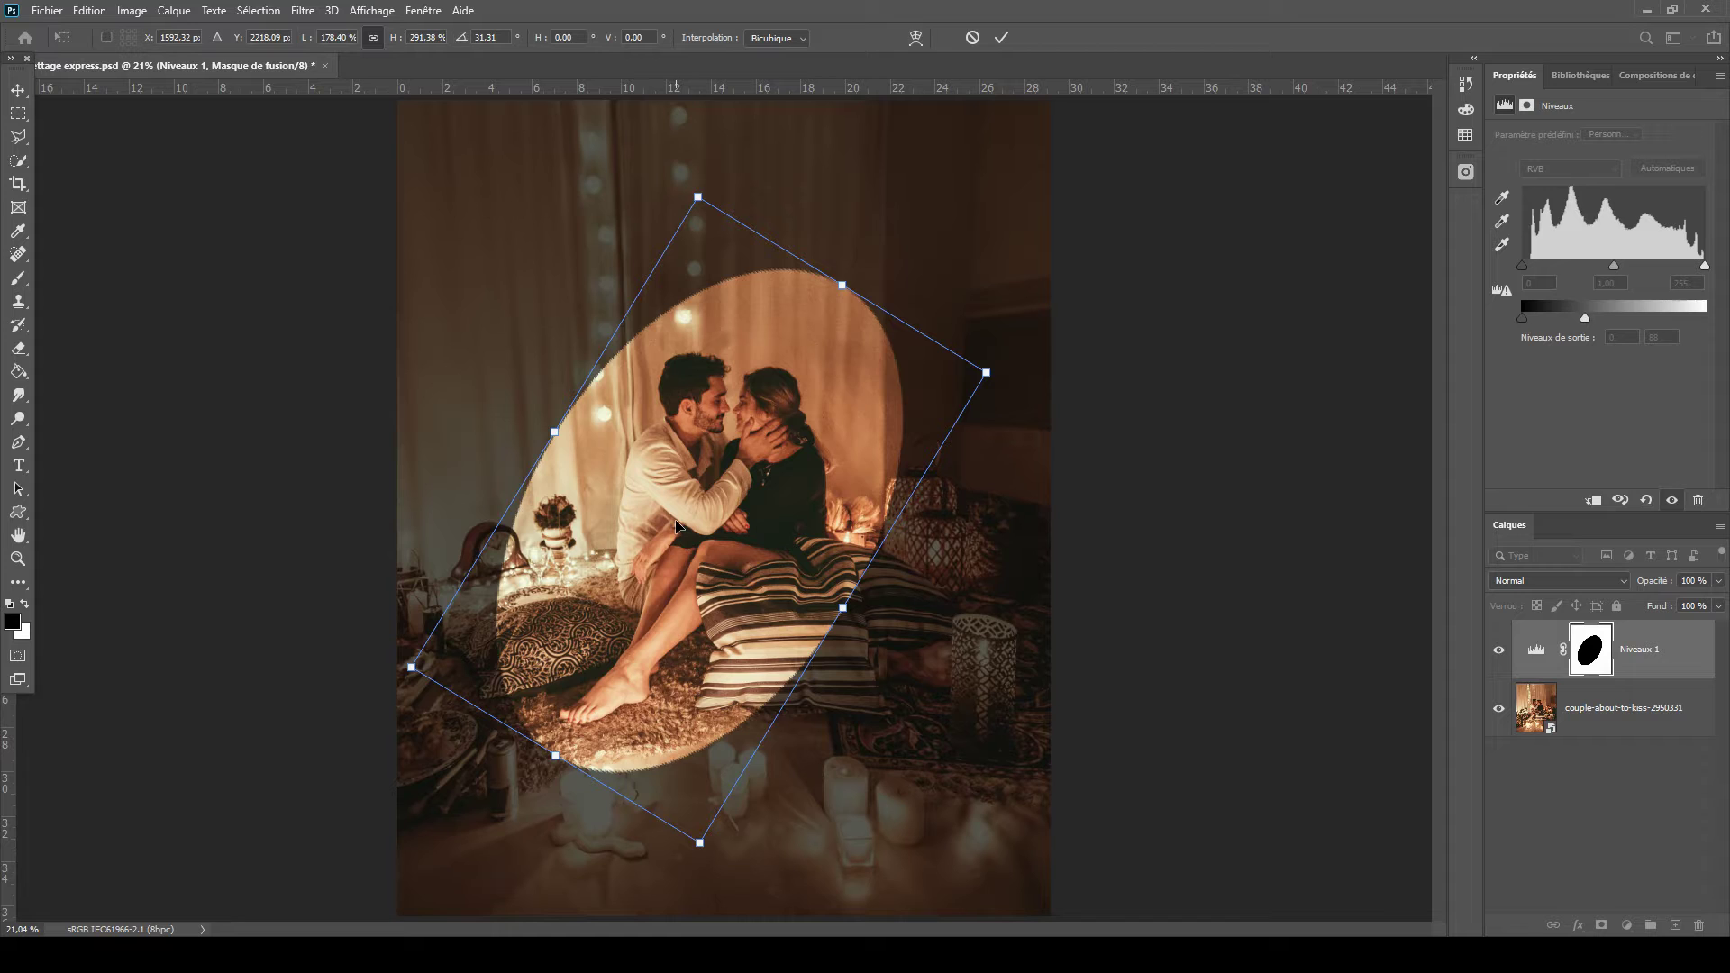
key("Return")
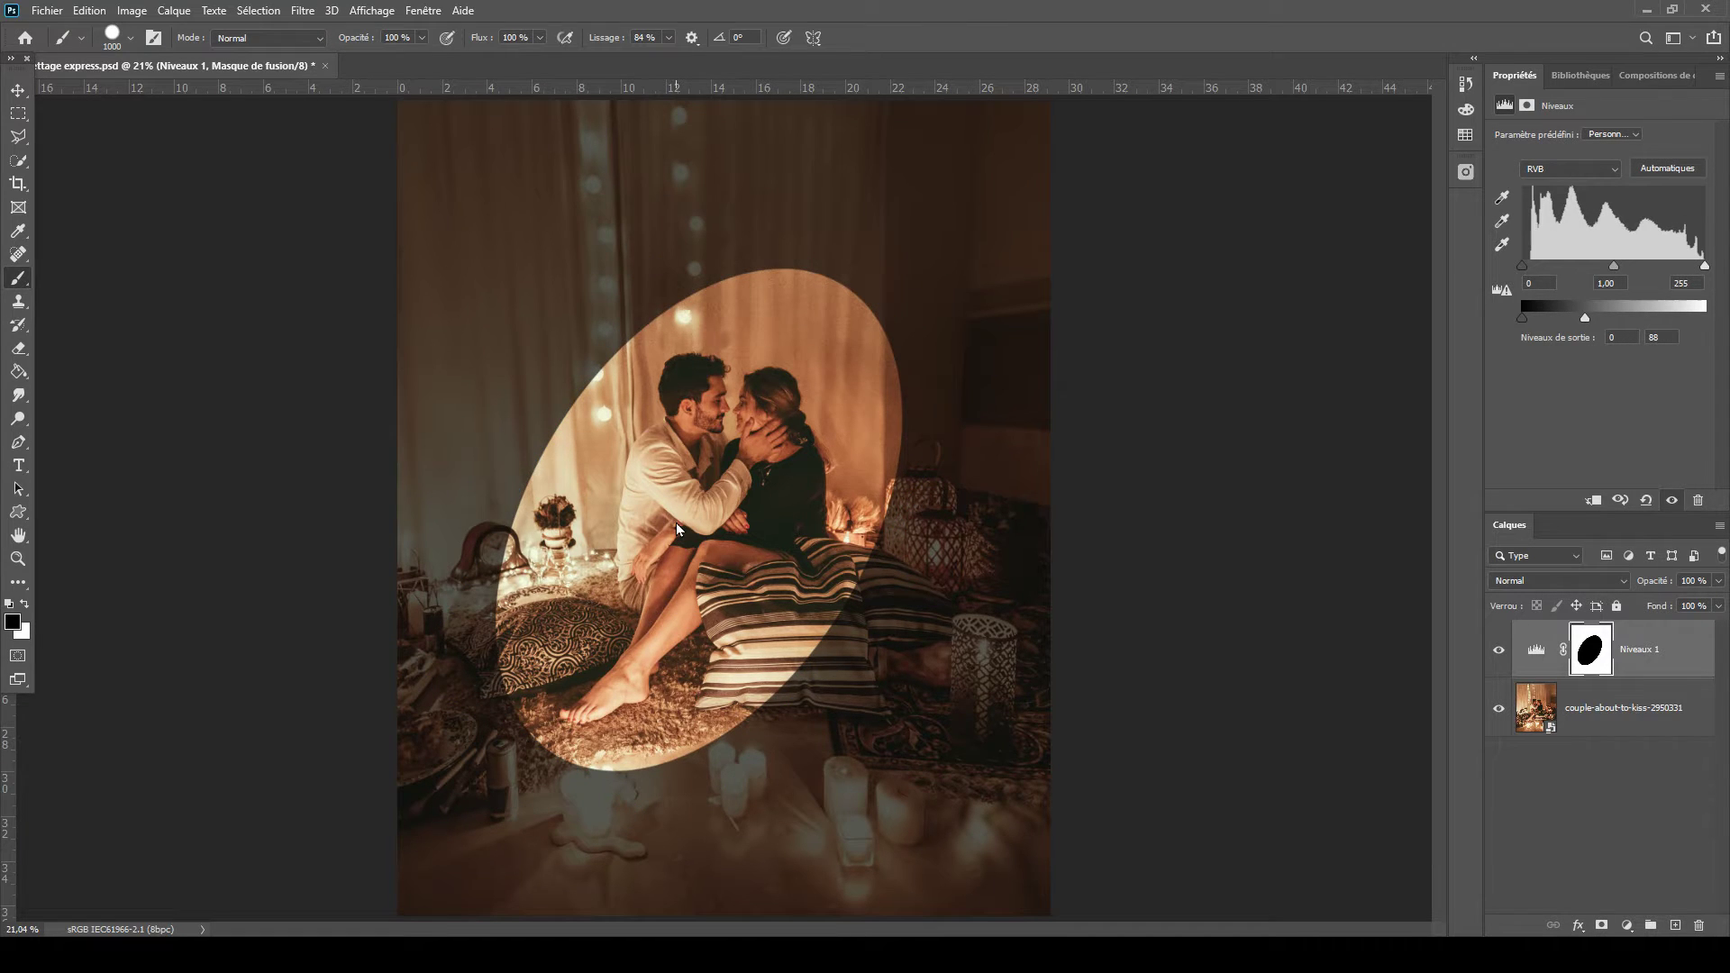
Step: Feather the Levels layer's mask by 412.6 px to soften the edge of the bright oval
left_click(1595, 651)
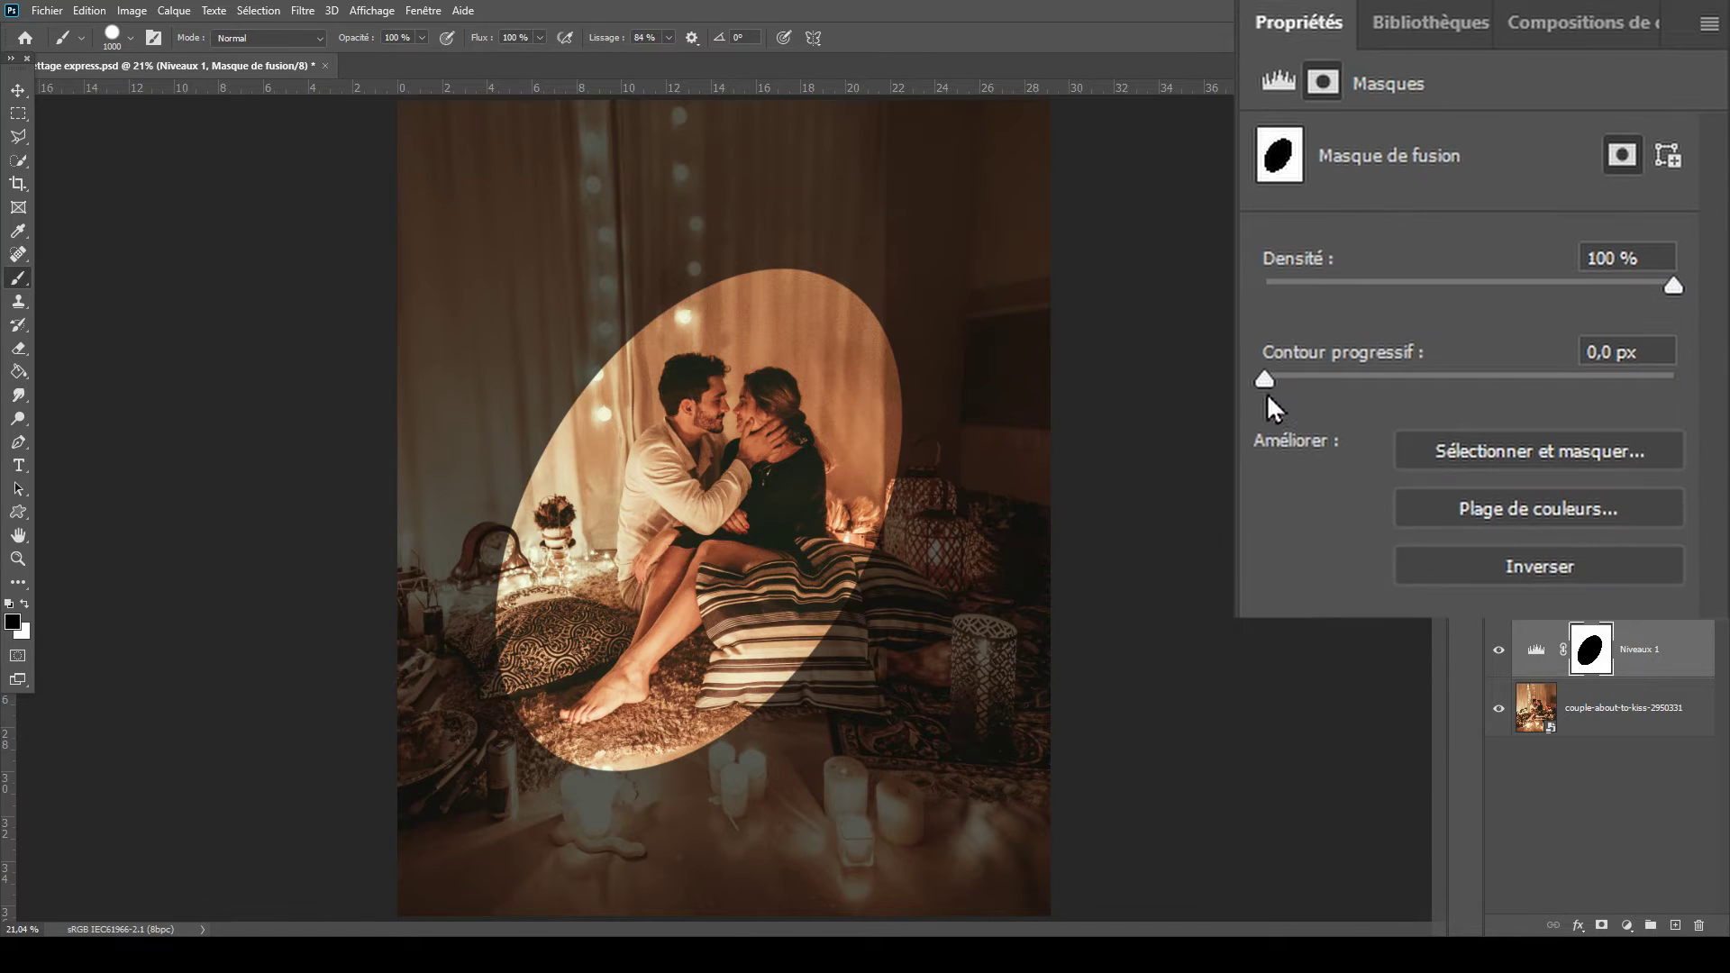
left_click_drag(1267, 381, 1265, 381)
left_click_drag(1263, 382, 1516, 376)
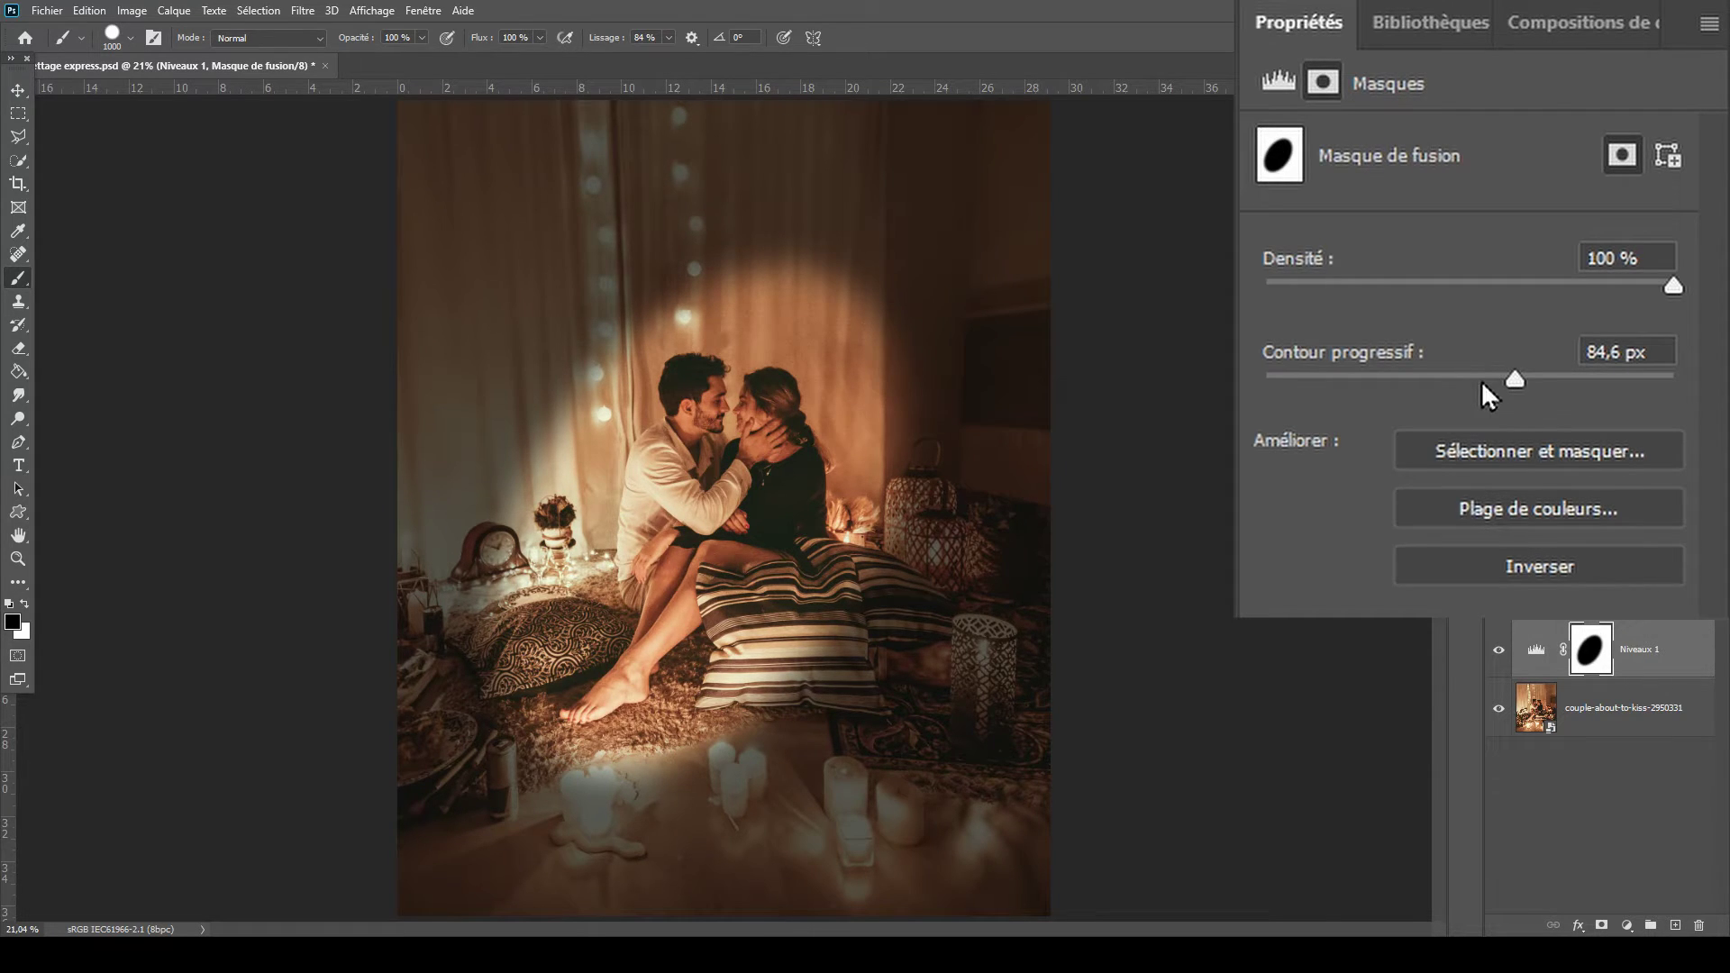
left_click_drag(1515, 376, 1611, 381)
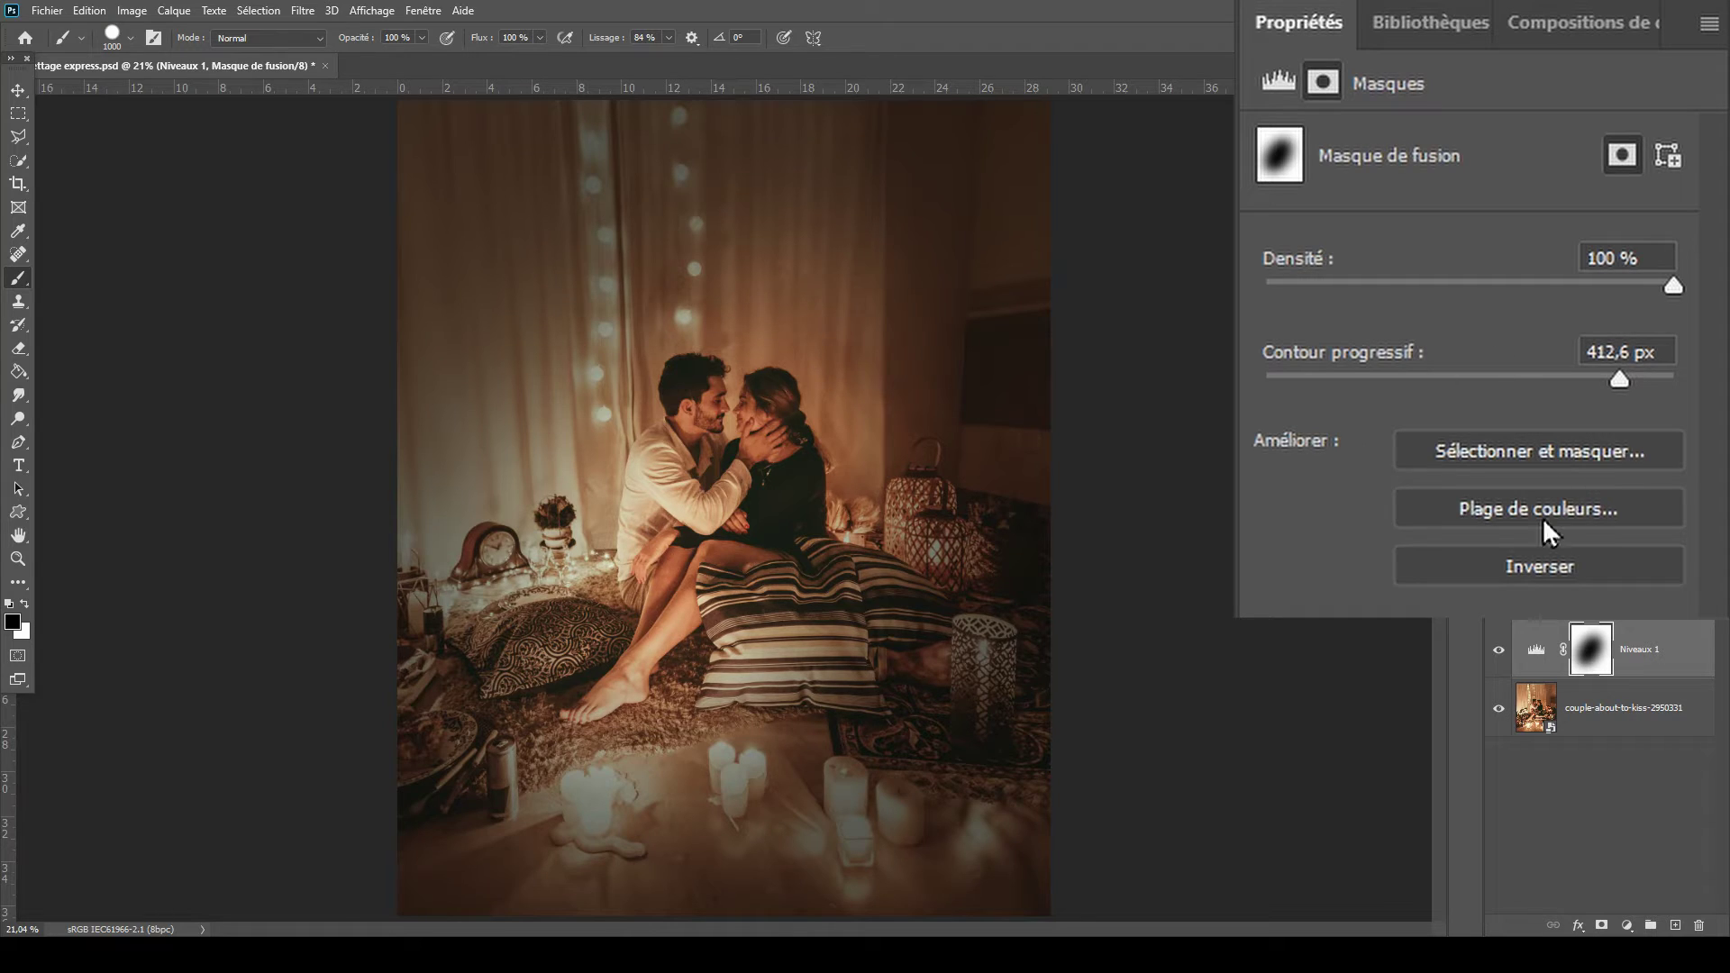
left_click(1622, 382)
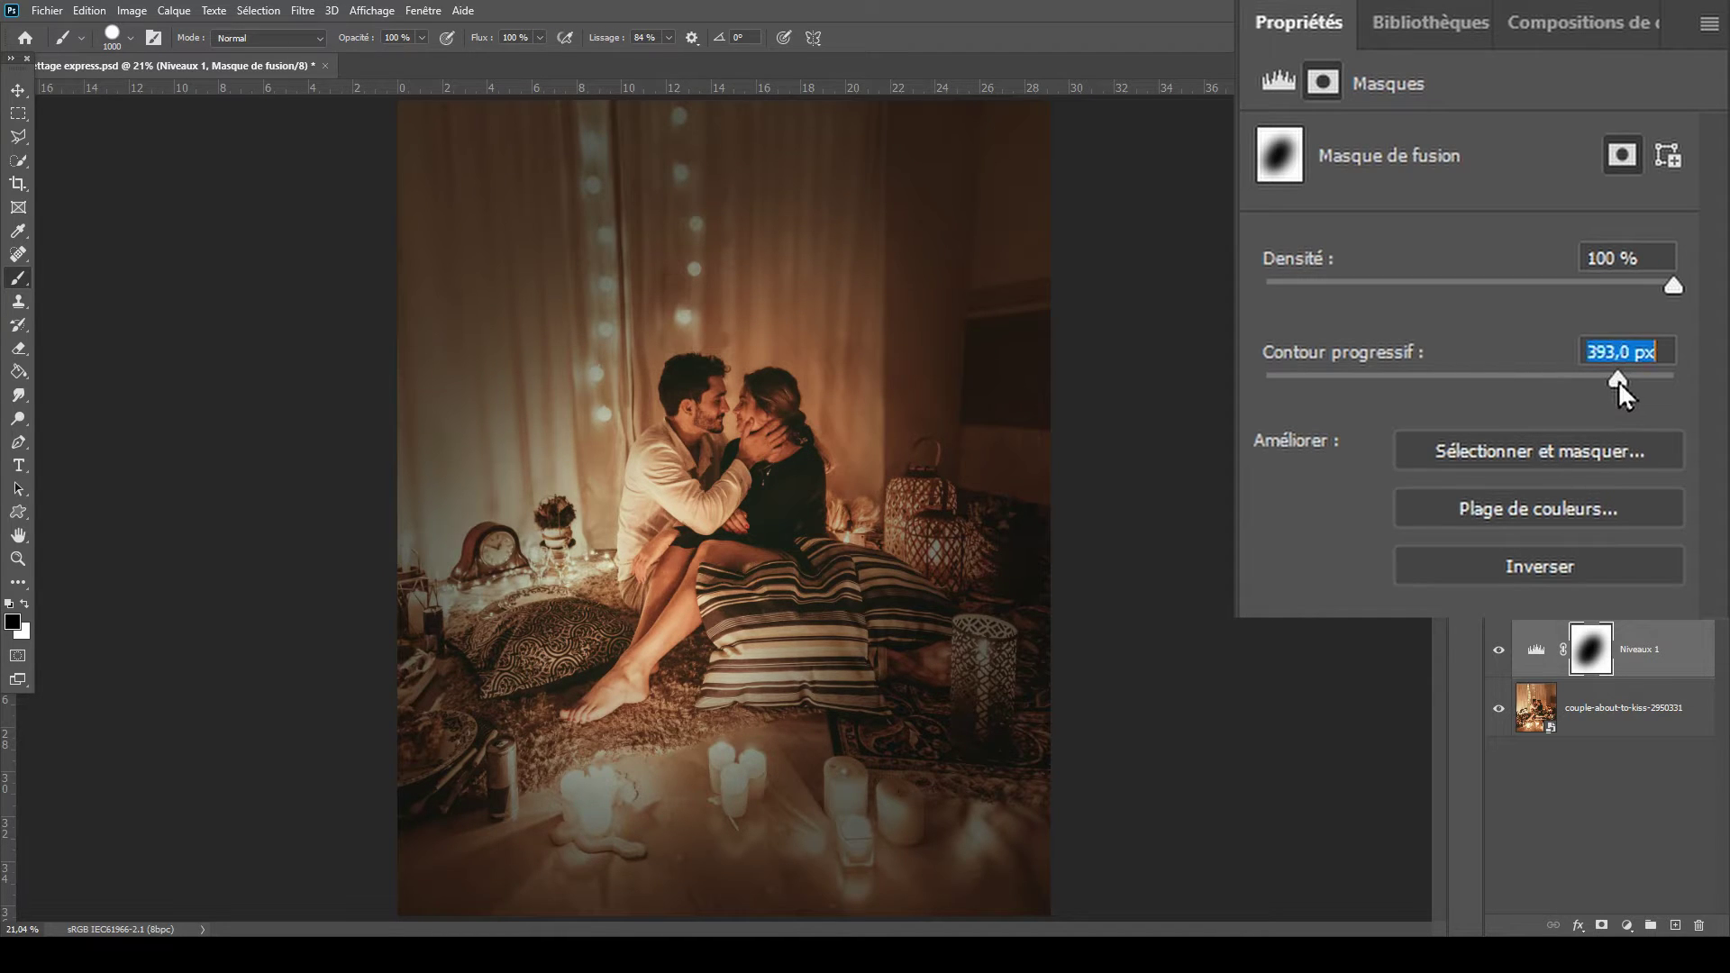
left_click_drag(1618, 381, 1617, 381)
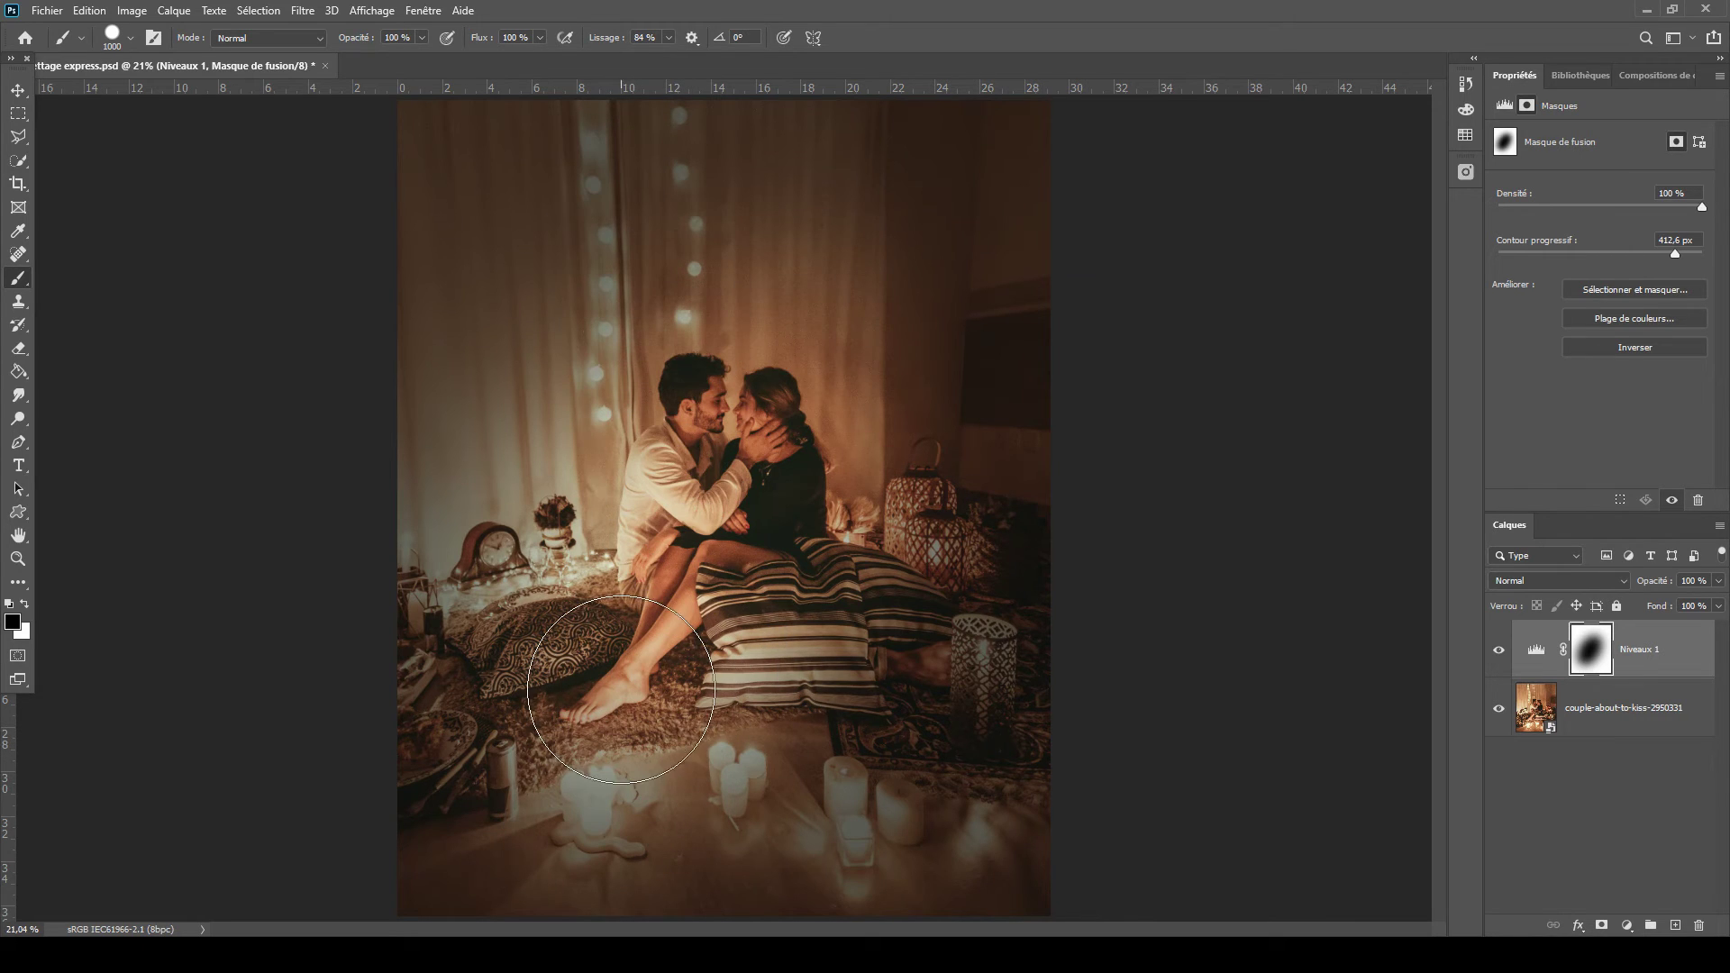
Step: Open the Levels layer's blending options and try an underlying-layer white limit of 218, restoring it to 255
left_click(1694, 657)
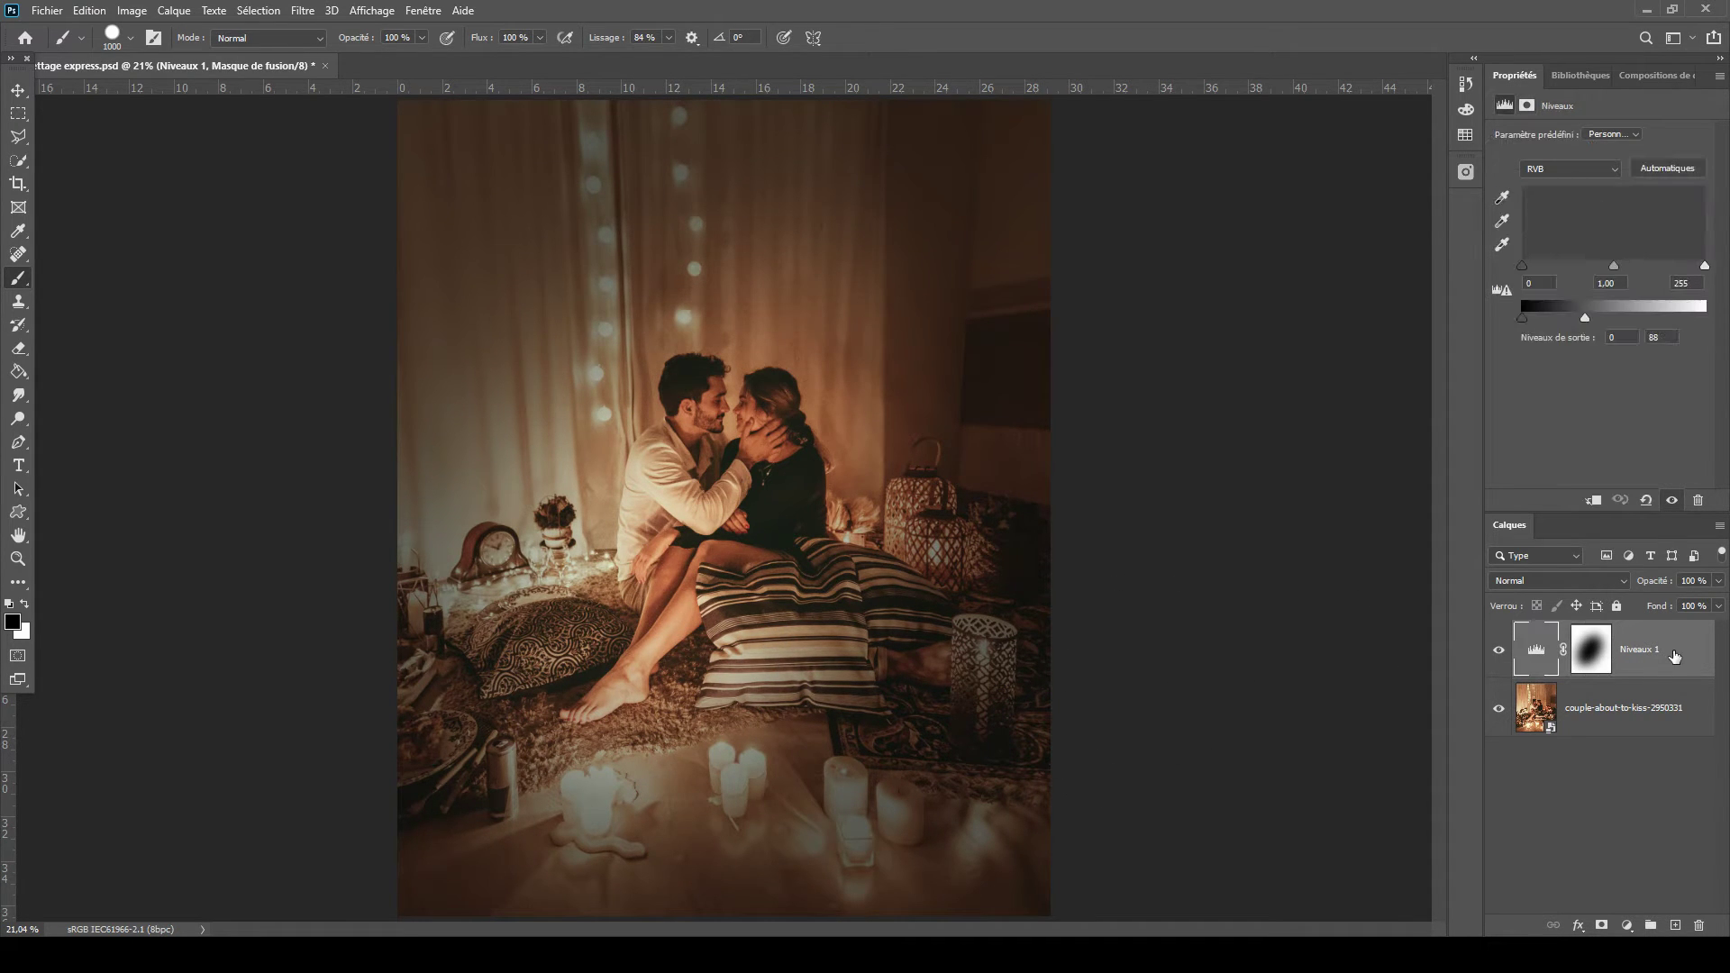
double_click(1689, 662)
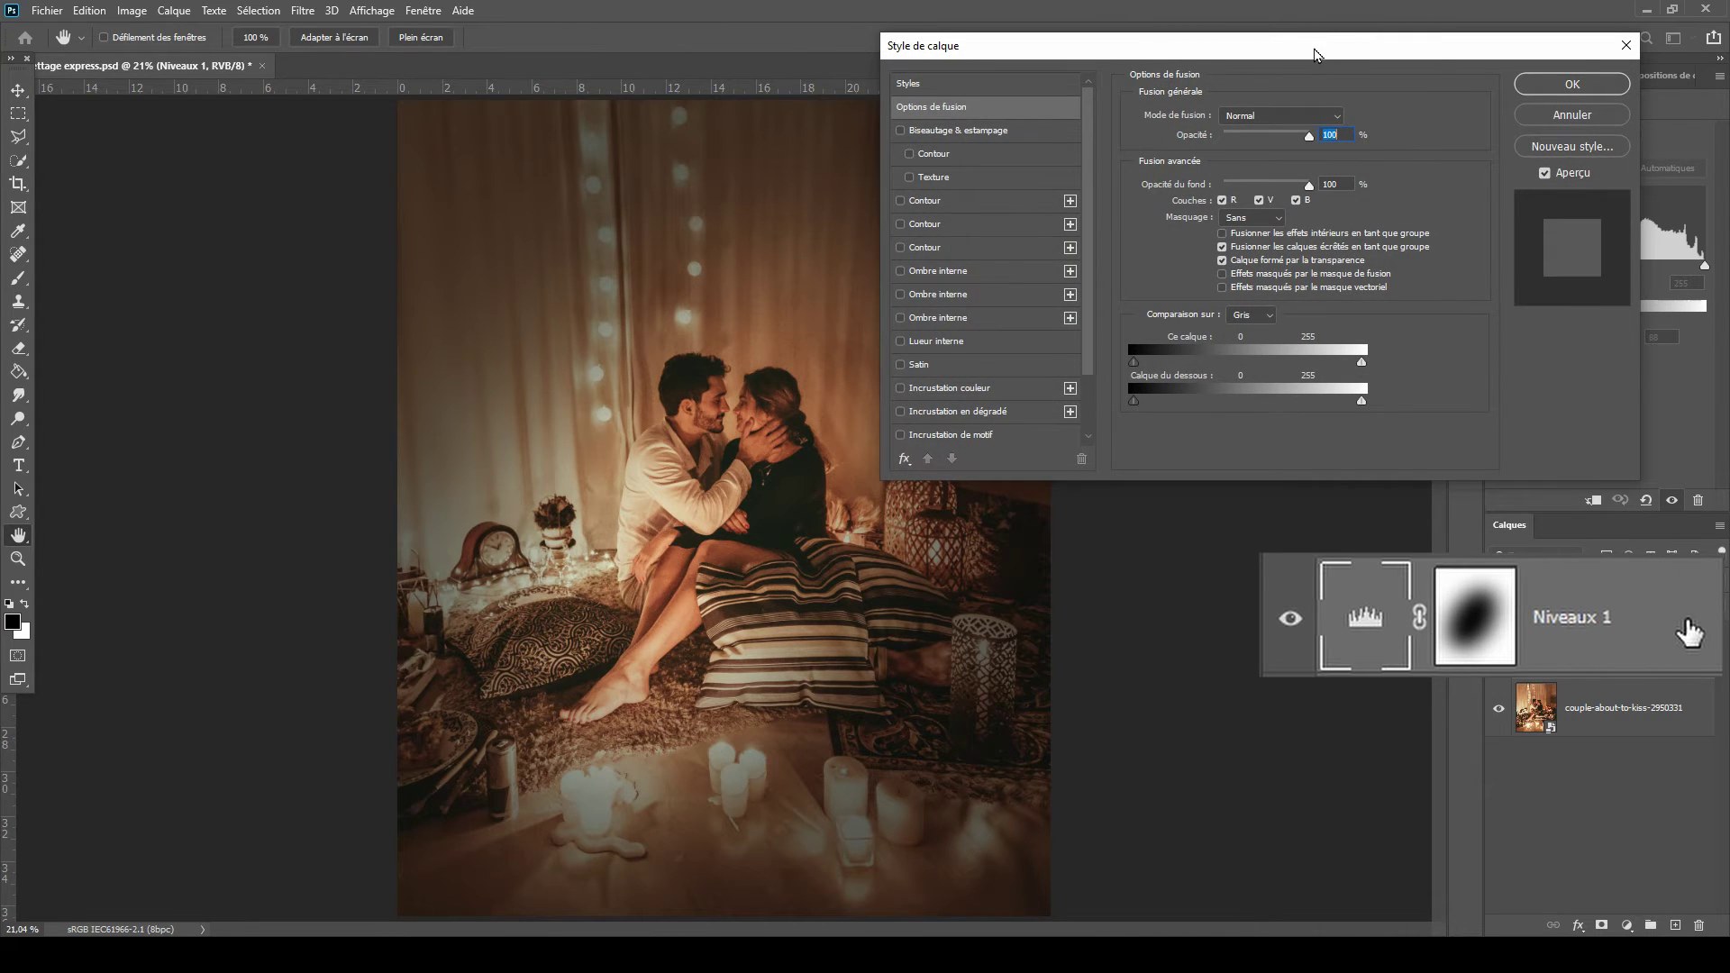
left_click_drag(1313, 54, 1287, 45)
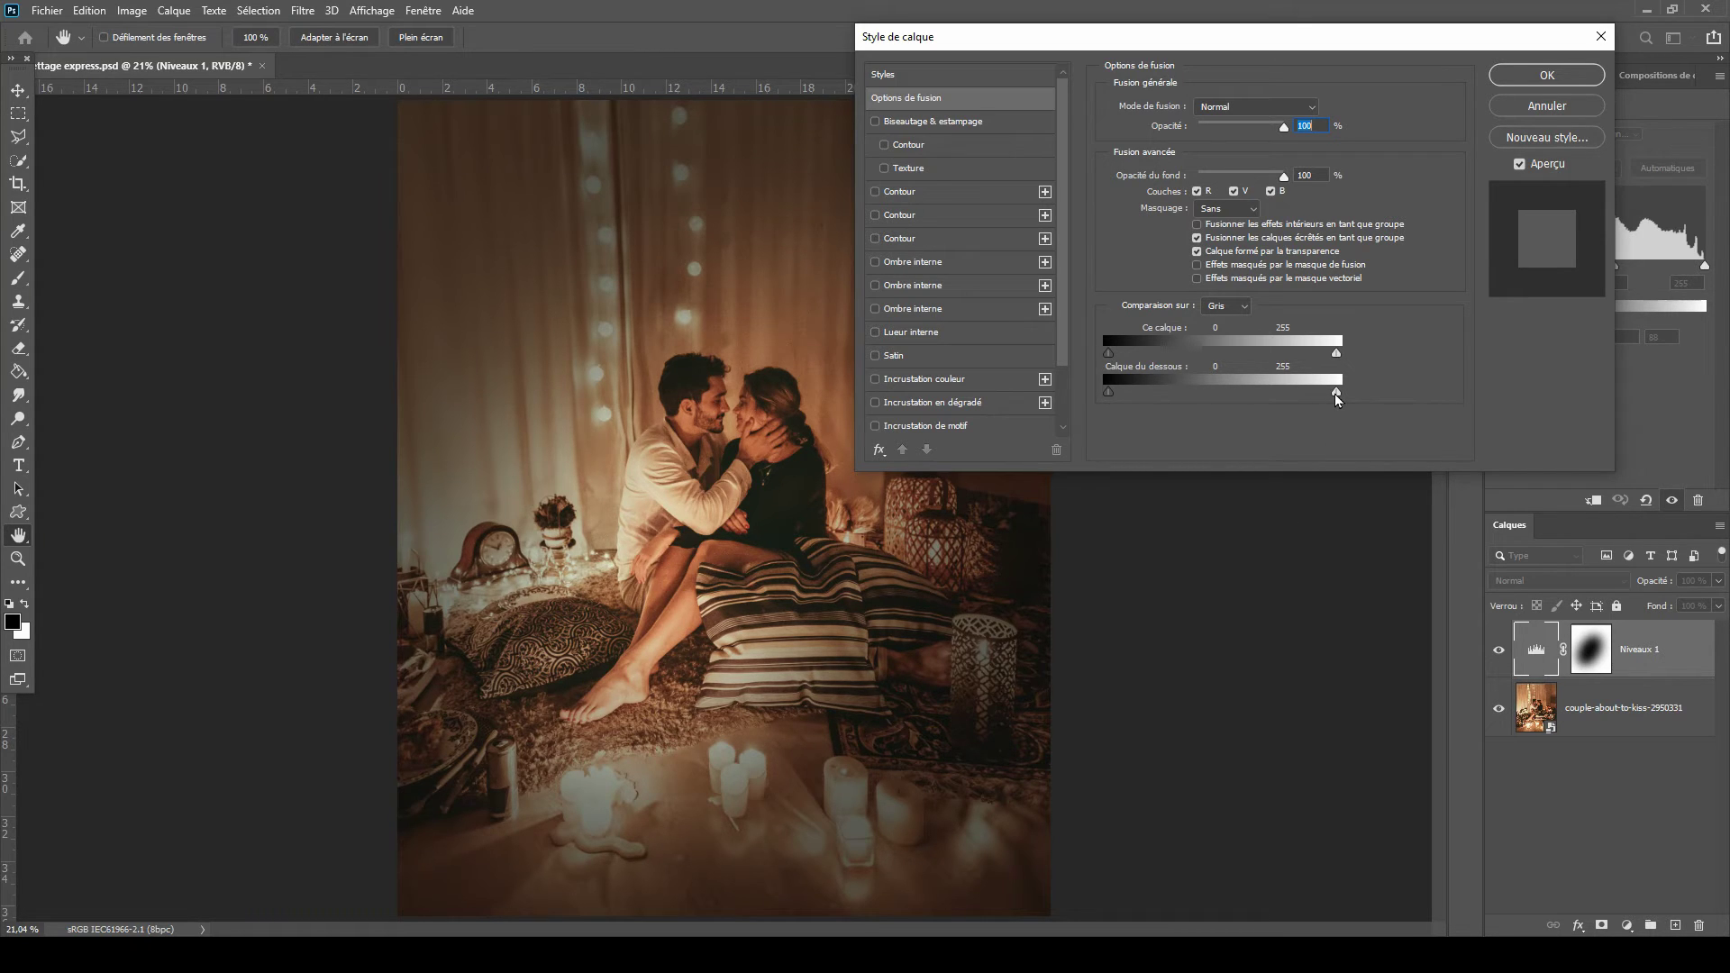
left_click_drag(1337, 395, 1304, 400)
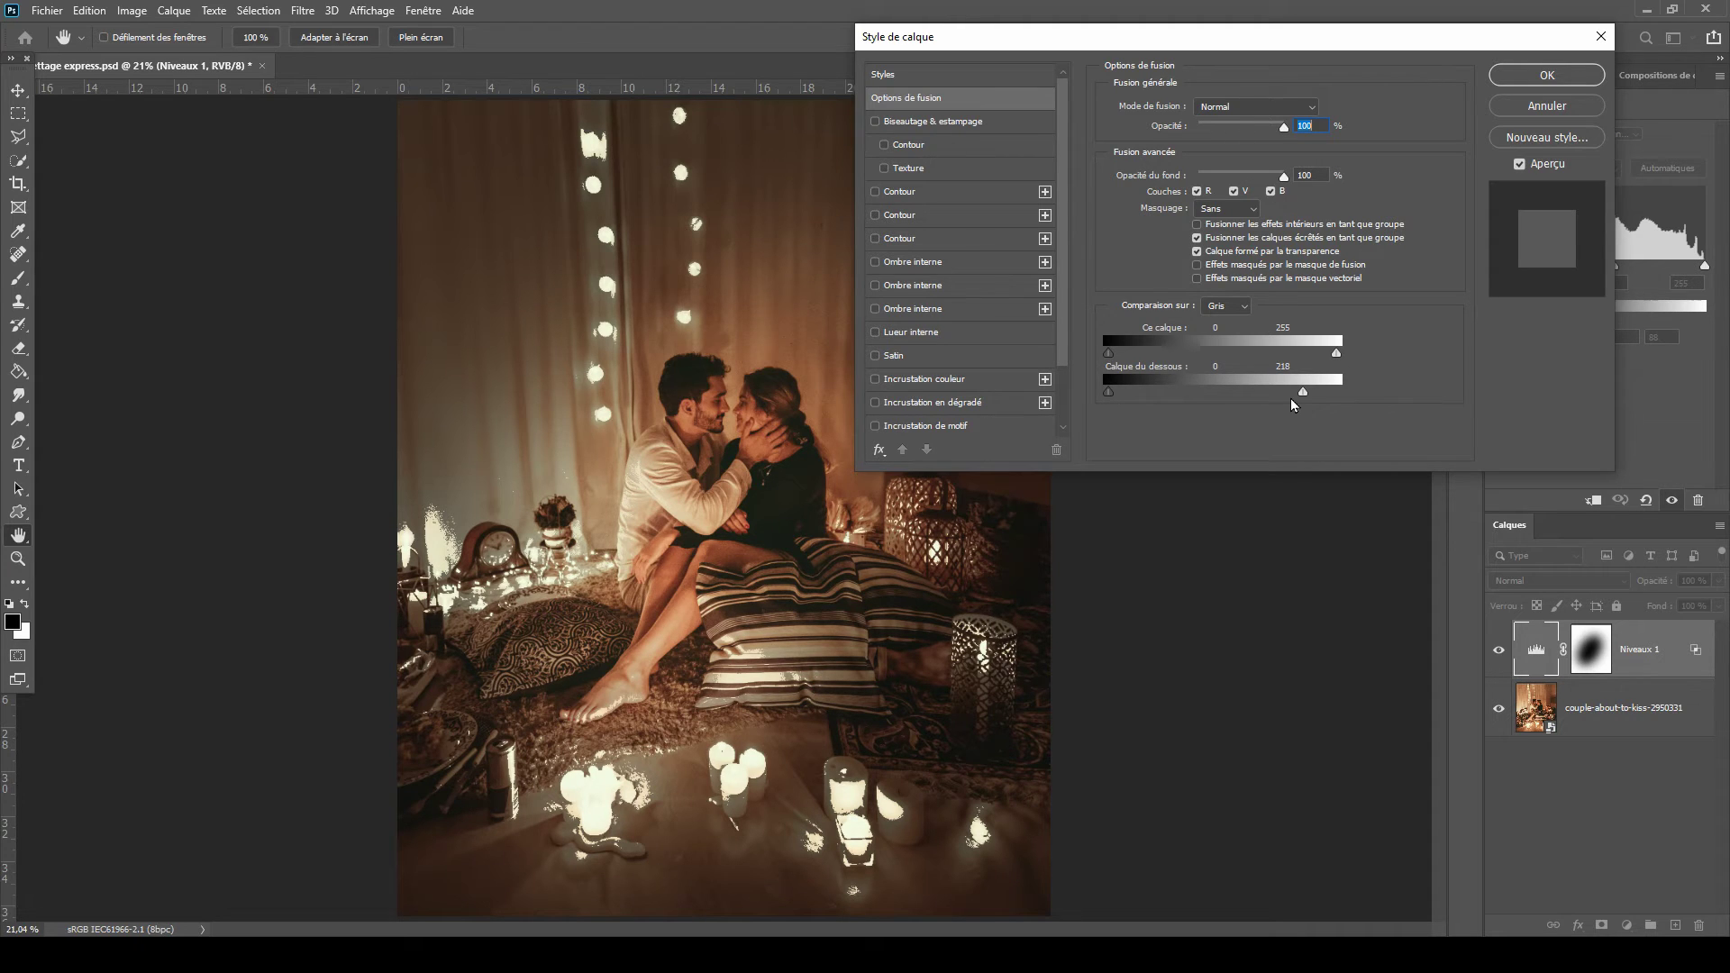
left_click_drag(1303, 393, 1325, 393)
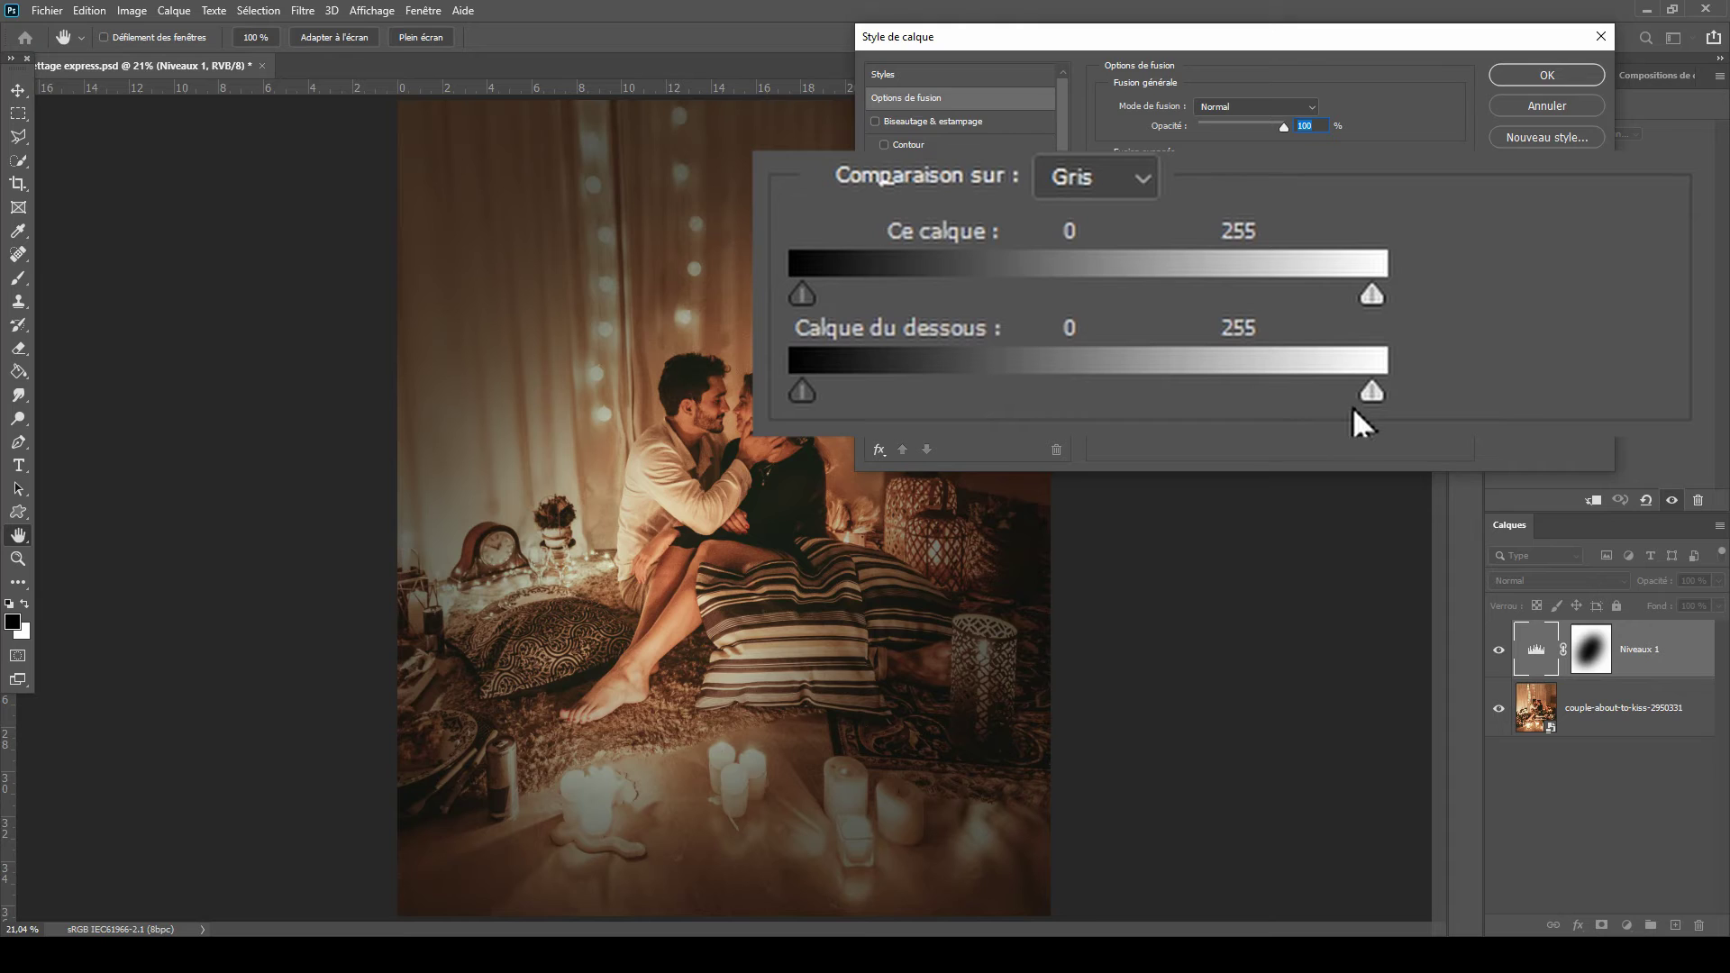
Step: Split the underlying layer's white limit in the blending options to 114 / 255 and apply the layer style
key("alt")
left_click(1371, 392, "alt")
left_click_drag(1364, 398, 1089, 393)
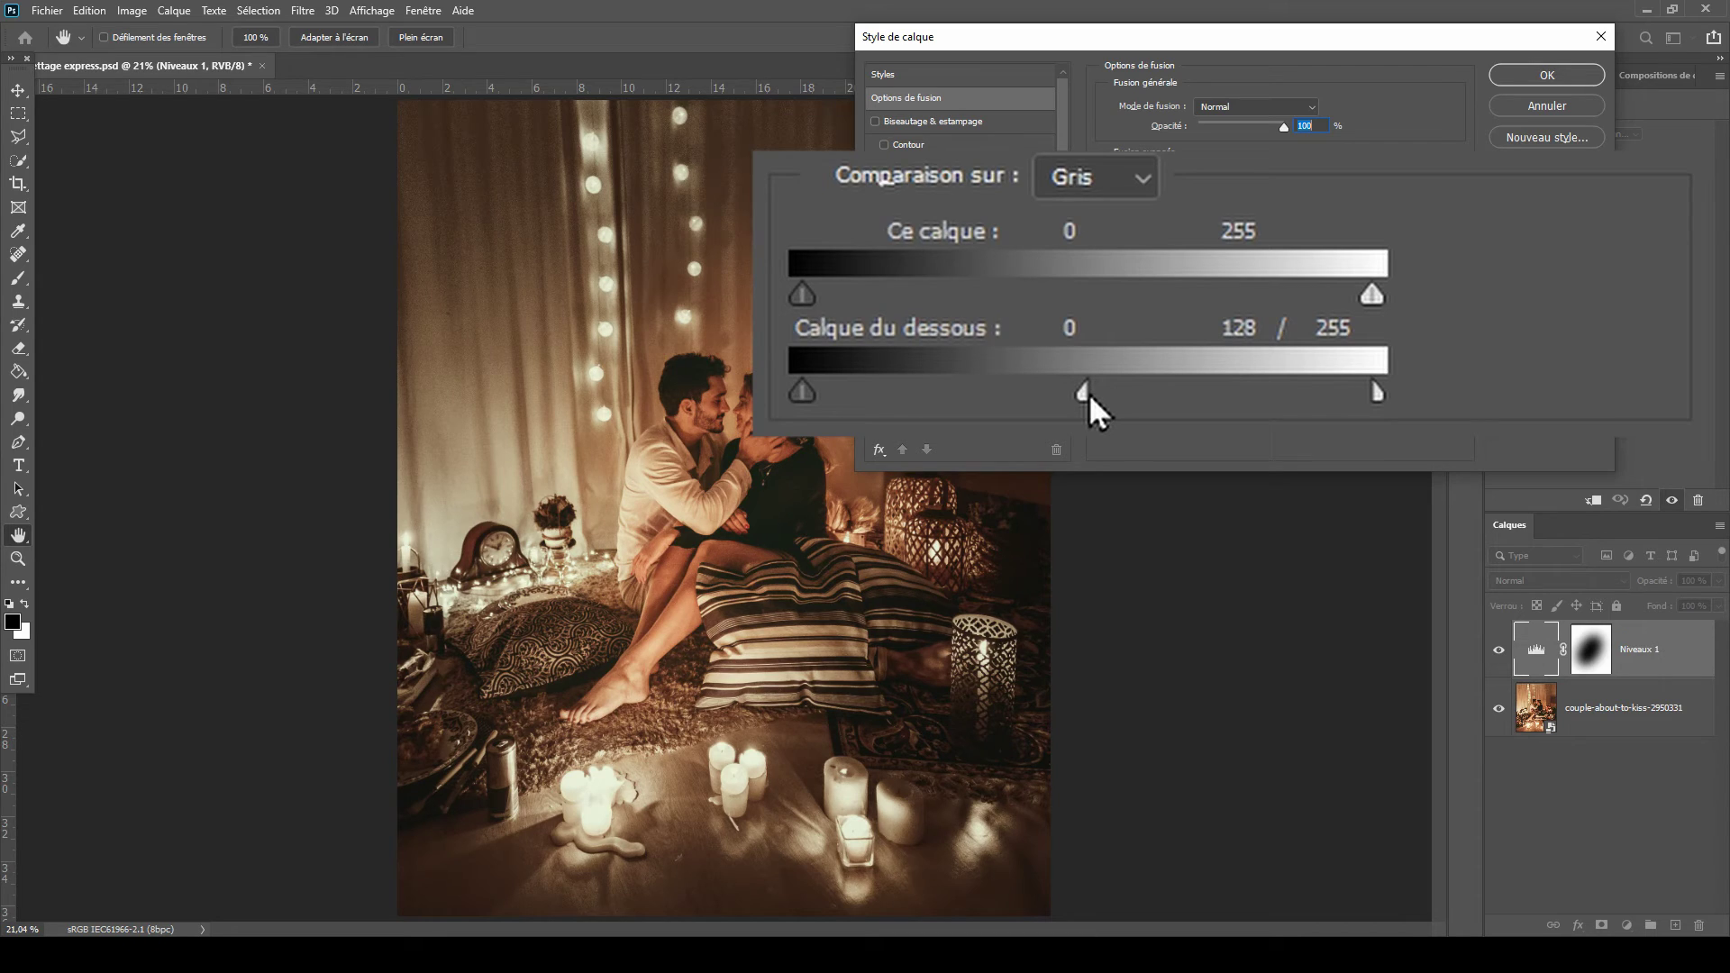
left_click_drag(1089, 393, 1072, 389)
mouse_move(1217, 395)
left_mouse_down()
mouse_move(1189, 392)
mouse_move(1212, 393)
left_mouse_up()
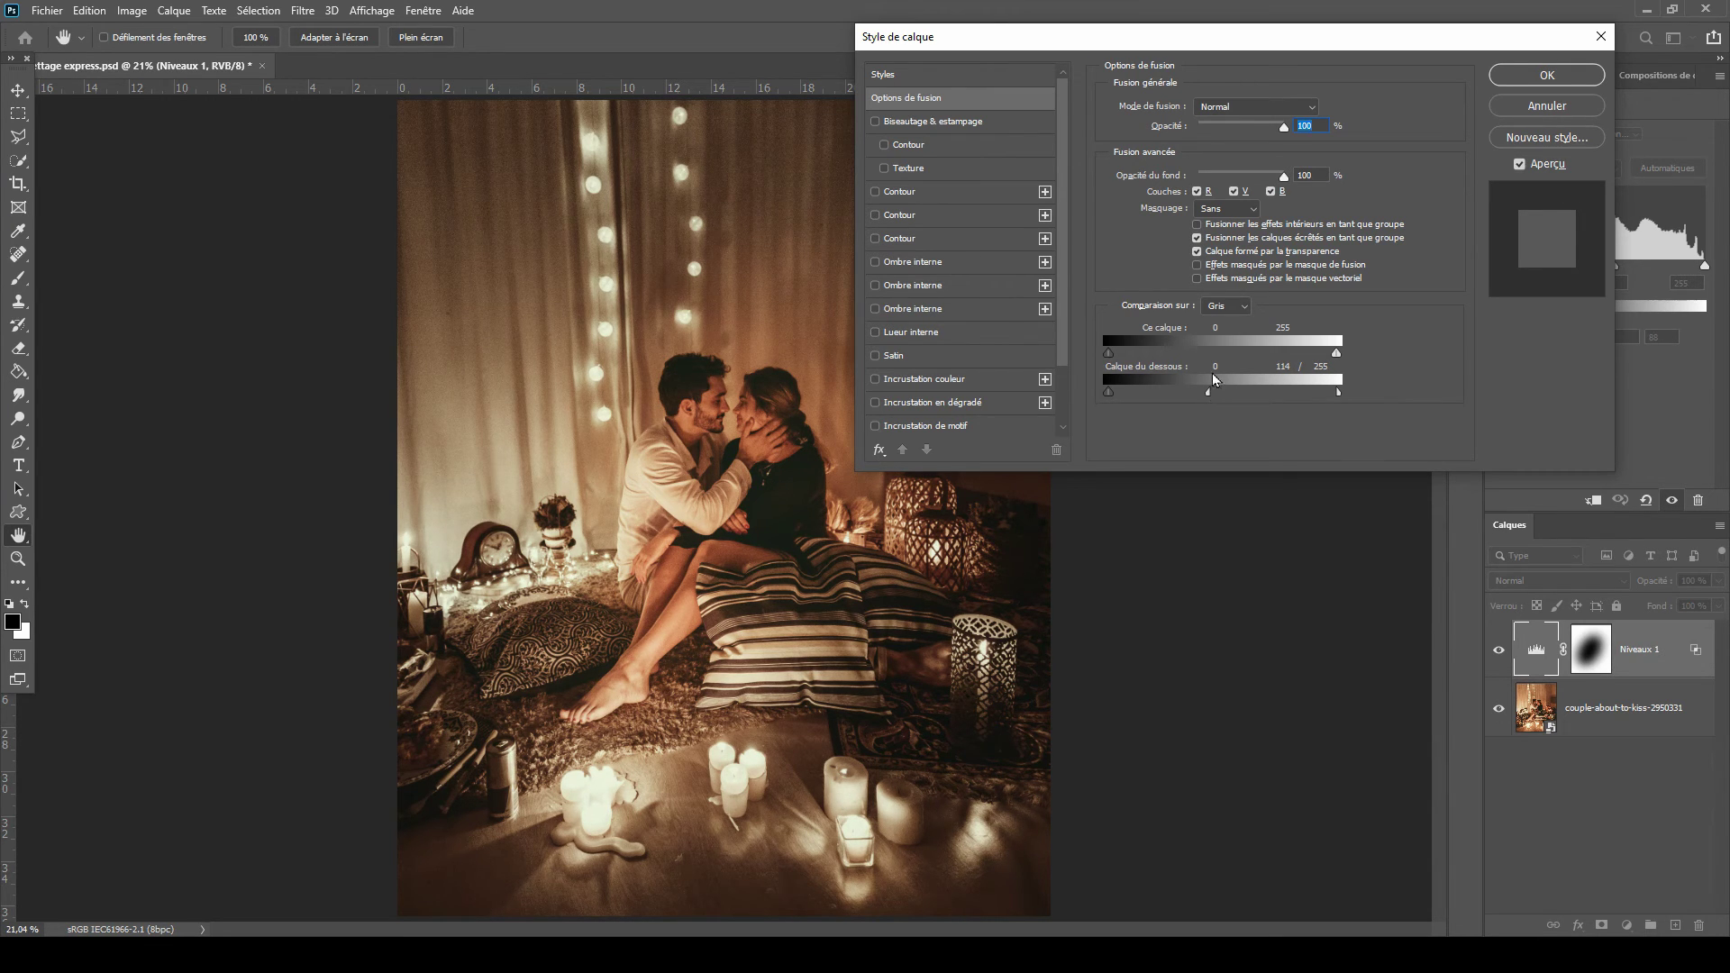
left_click(1525, 78)
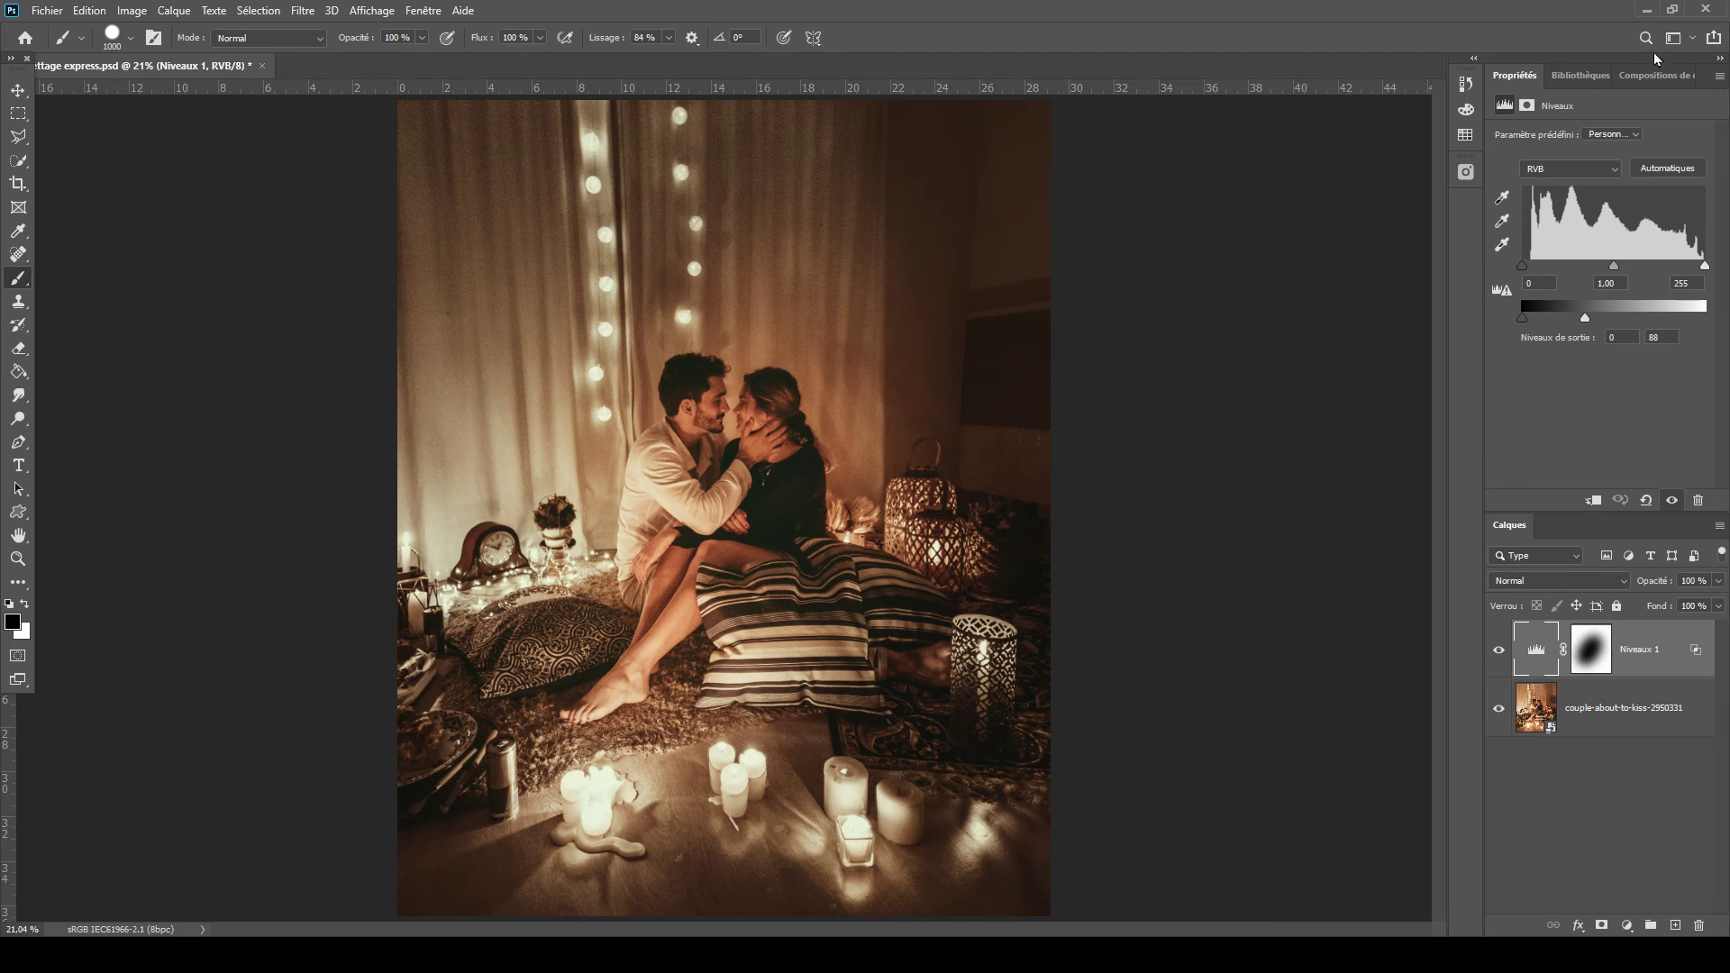
Step: Compare the photo with and without the Levels adjustment by hiding and showing its layer
left_click(1500, 657)
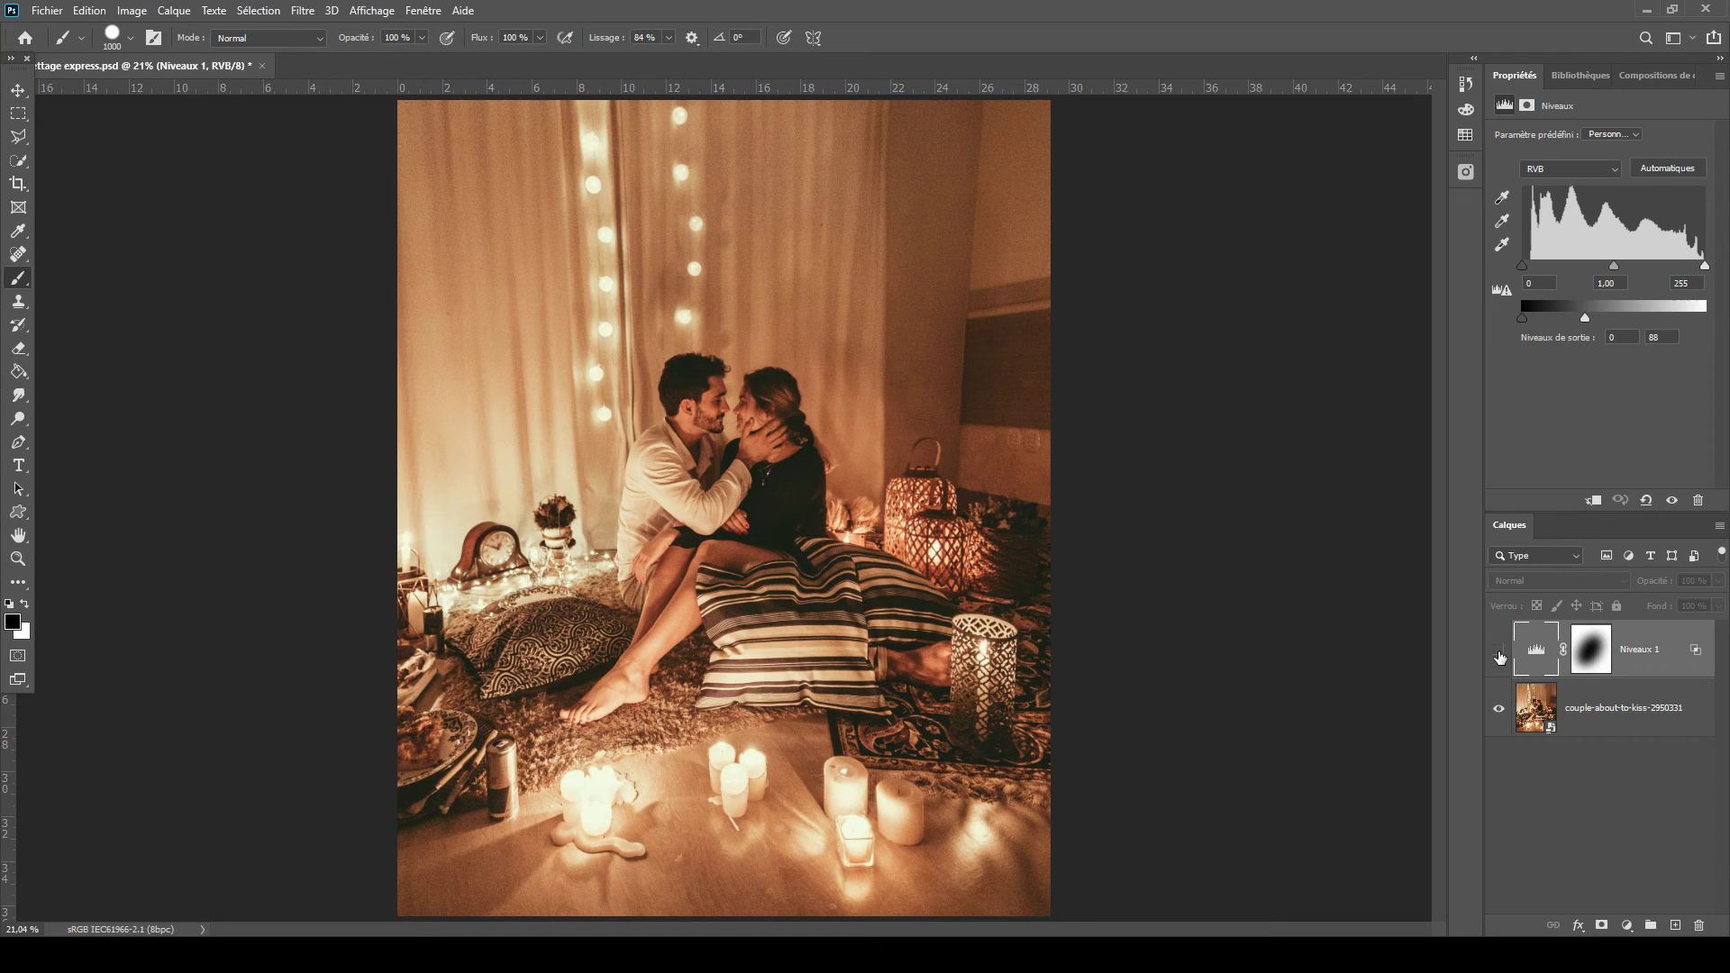
left_click(1500, 656)
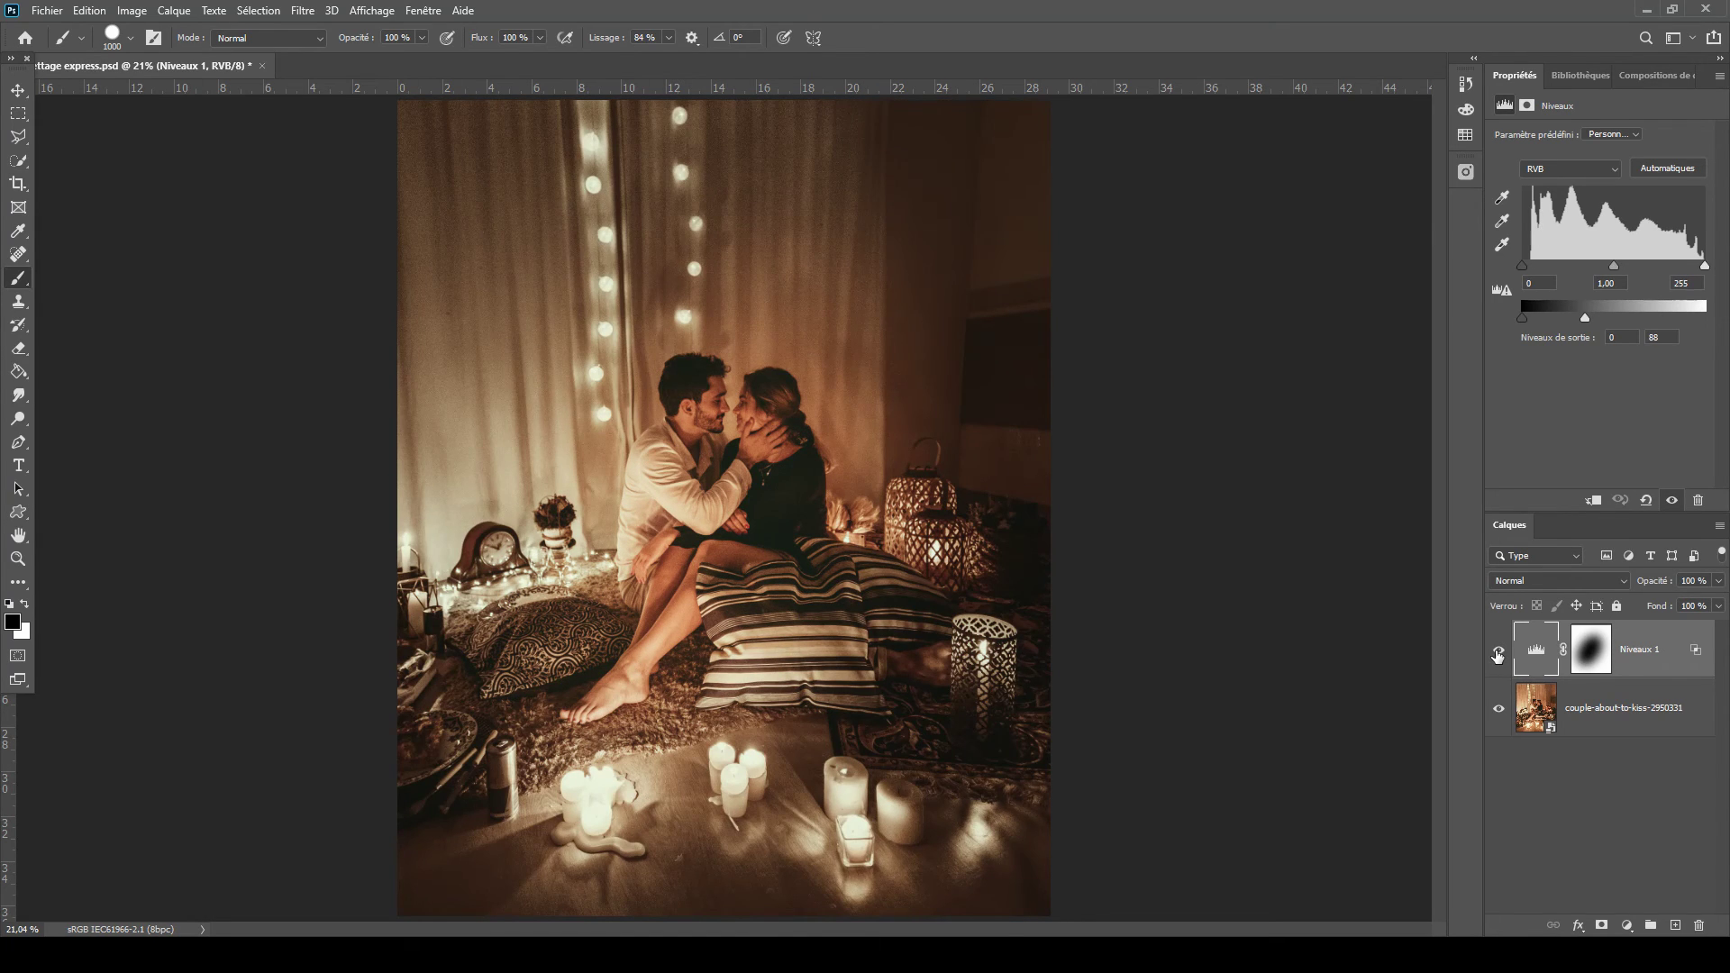